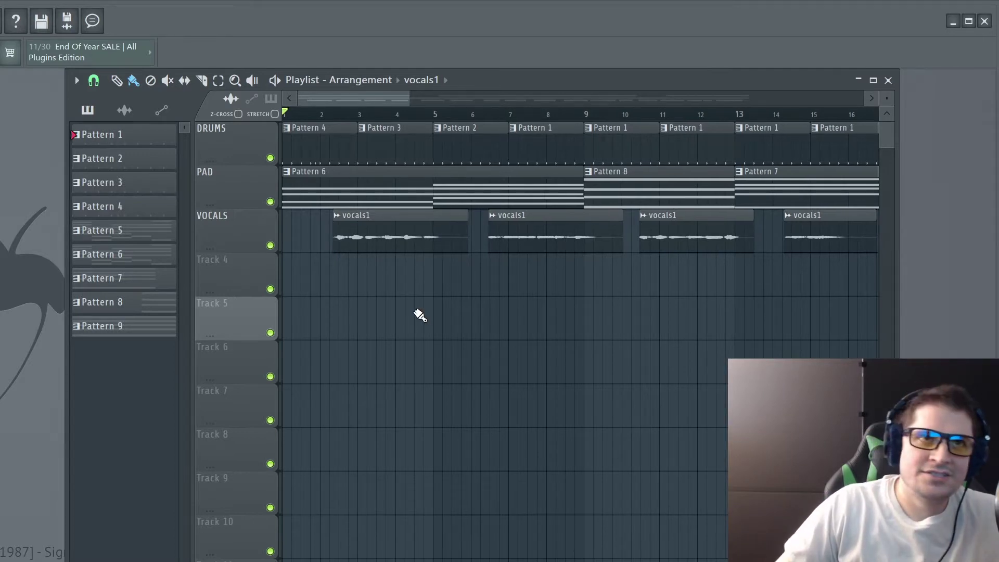
Play the drums, pad and vocals arrangement and bring up the Mixer
{"action": "key", "text": "space"}
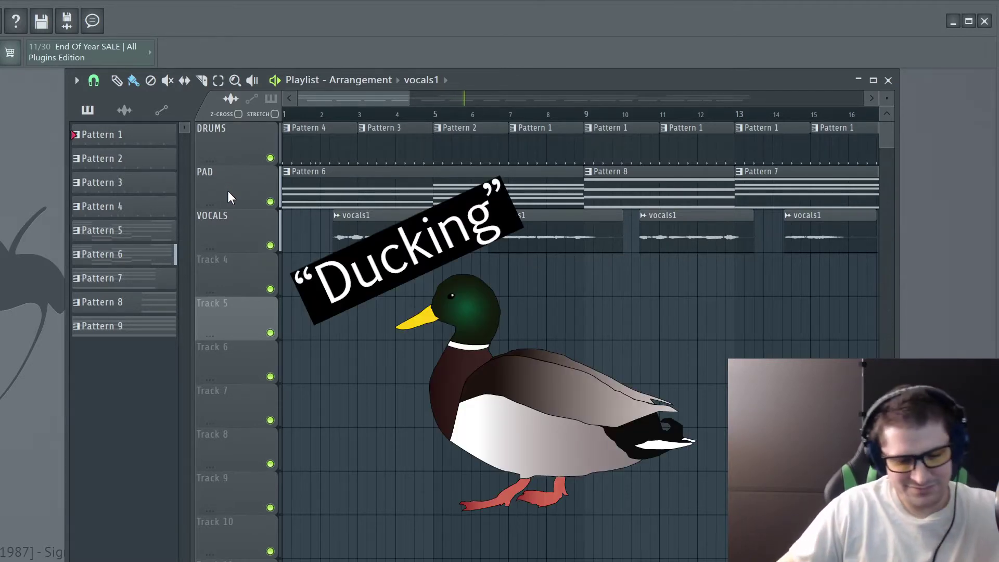
{"action": "key", "text": "F9"}
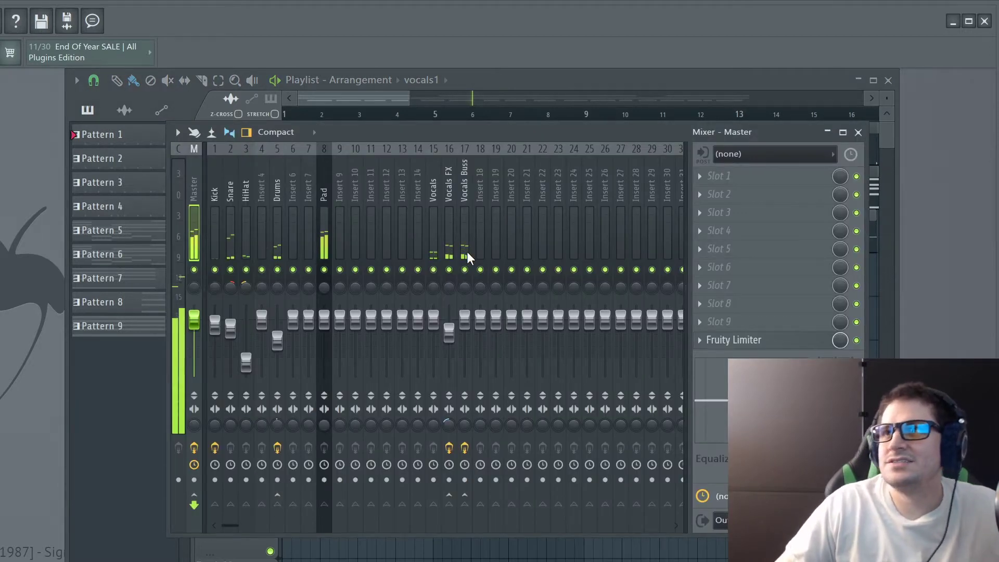
Load FabFilter Pro-Q 3 [64bit] into Slot 1 of Vocals insert 15, then close its window
{"action": "left_click", "coordinate": [435, 215]}
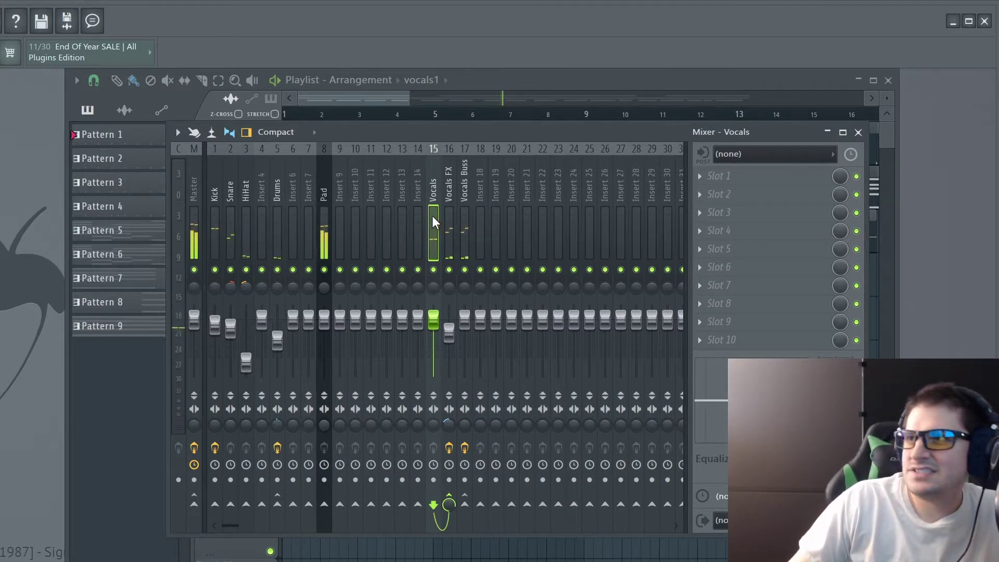
{"action": "left_click", "coordinate": [713, 178]}
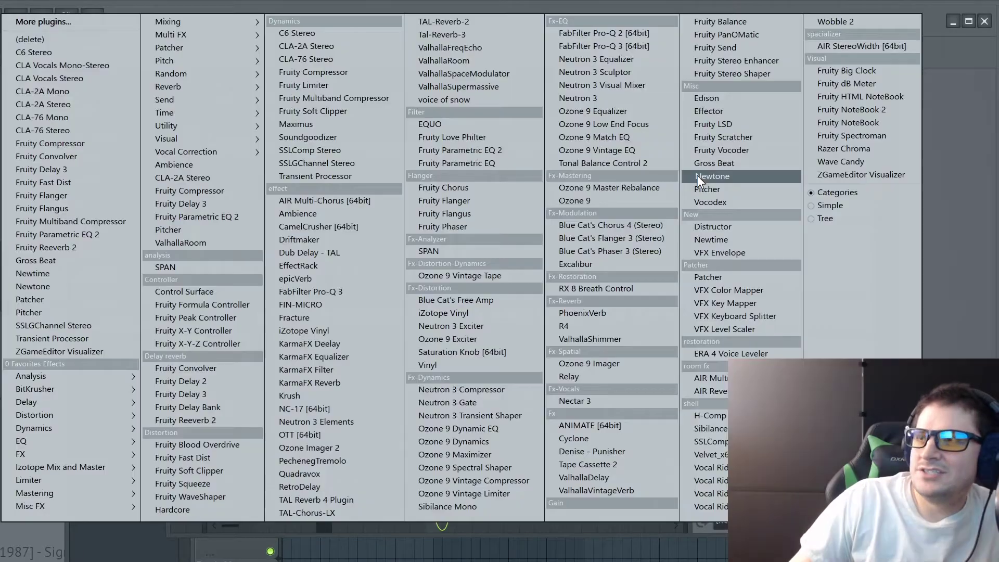
{"action": "mouse_move", "coordinate": [92, 414]}
{"action": "mouse_move", "coordinate": [92, 442]}
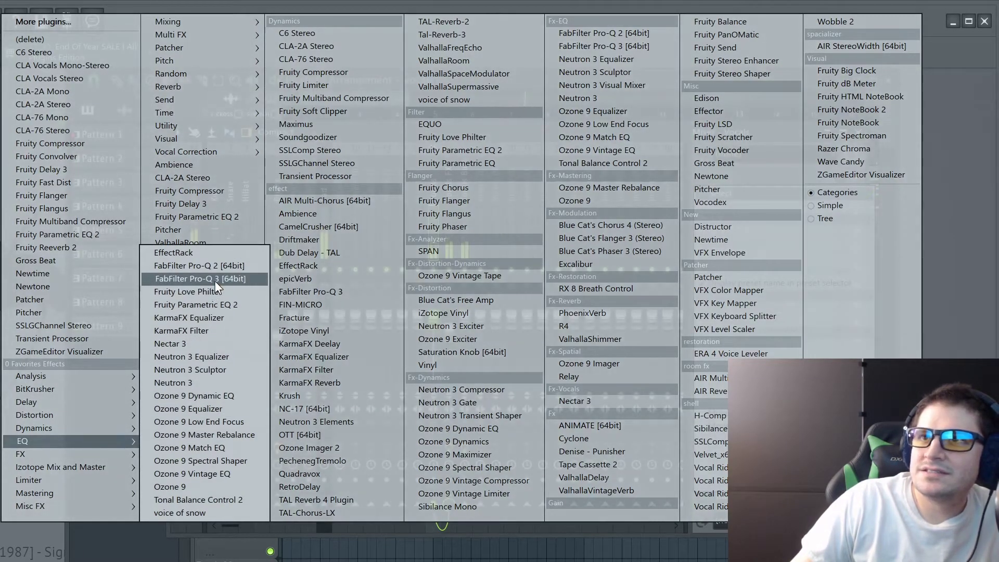
{"action": "left_click", "coordinate": [217, 282]}
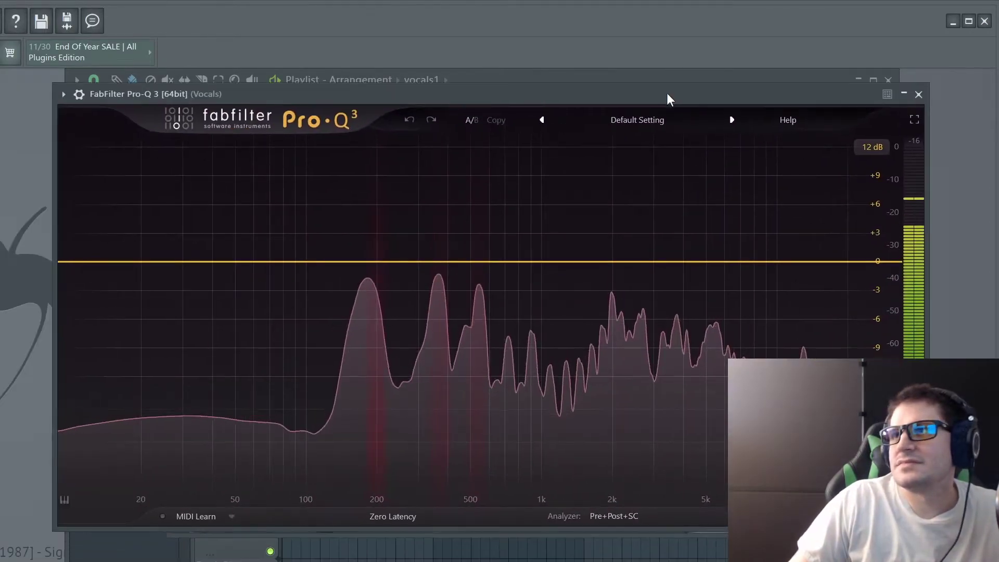
{"action": "left_click_drag", "start_coordinate": [667, 93], "coordinate": [644, 79]}
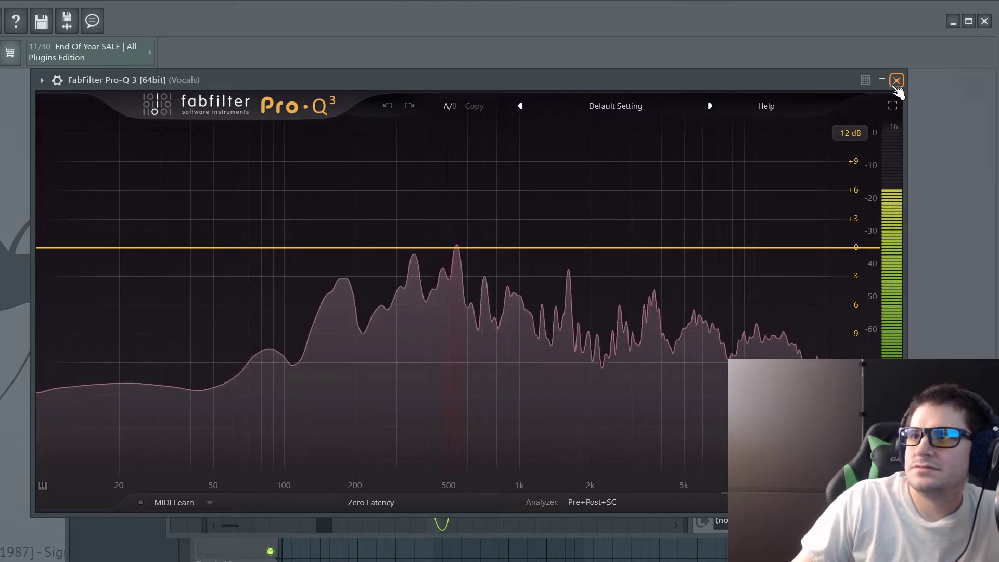
{"action": "left_click", "coordinate": [897, 81]}
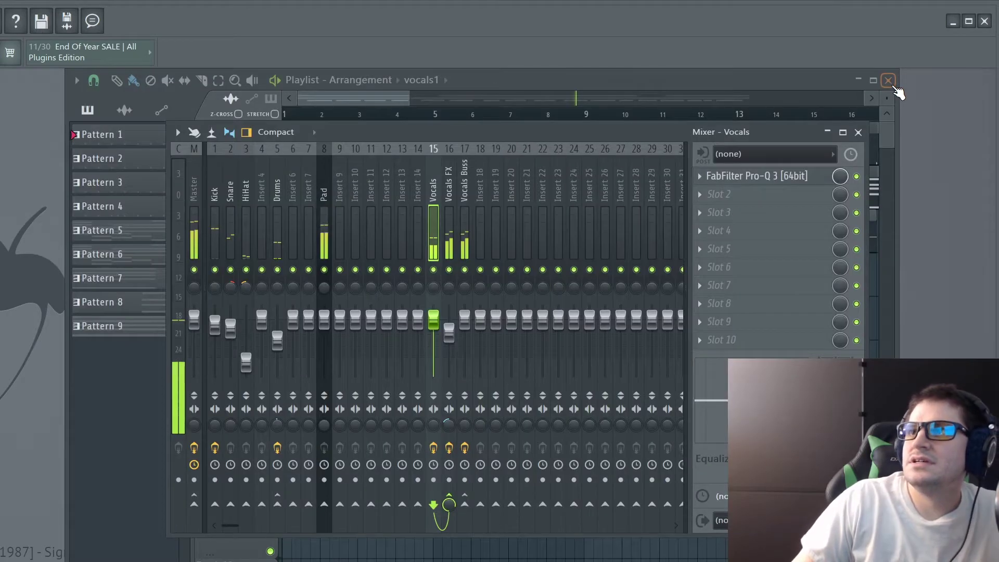
Load FabFilter Pro-Q 3 [64bit] into Slot 1 of Pad insert 8, check its spectrum, then close it
{"action": "left_click", "coordinate": [326, 206]}
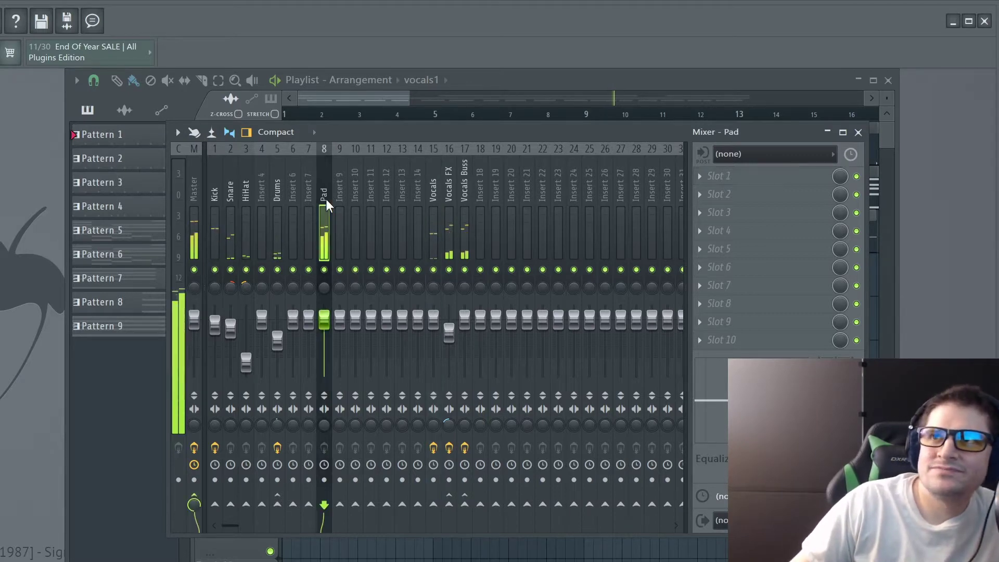
{"action": "left_click", "coordinate": [702, 177]}
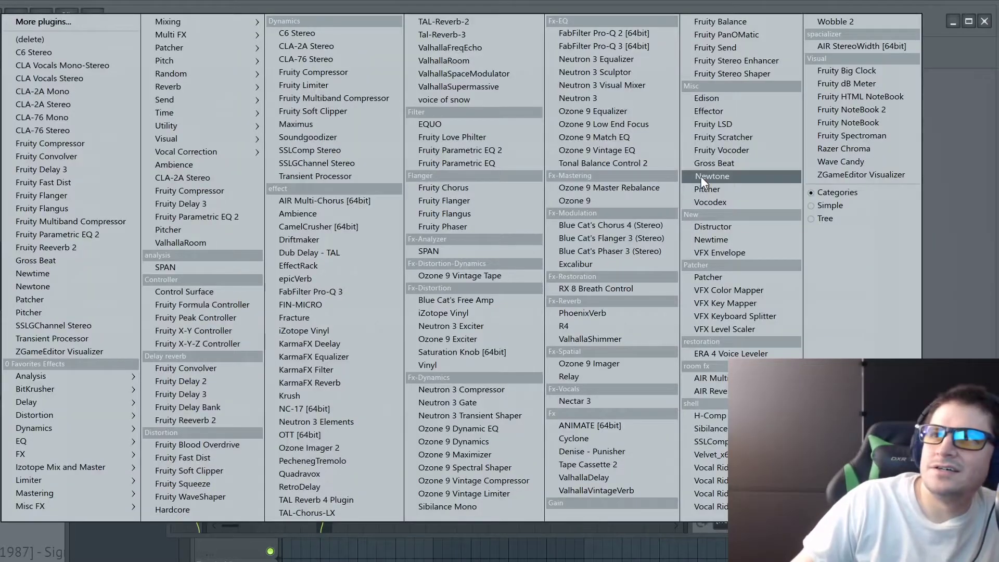
{"action": "mouse_move", "coordinate": [69, 441]}
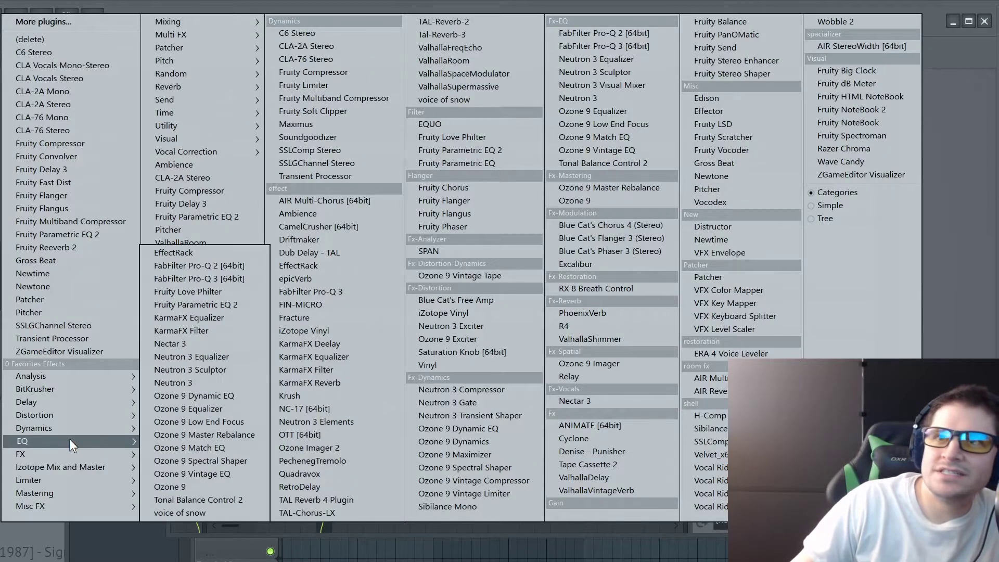
{"action": "left_click", "coordinate": [217, 280]}
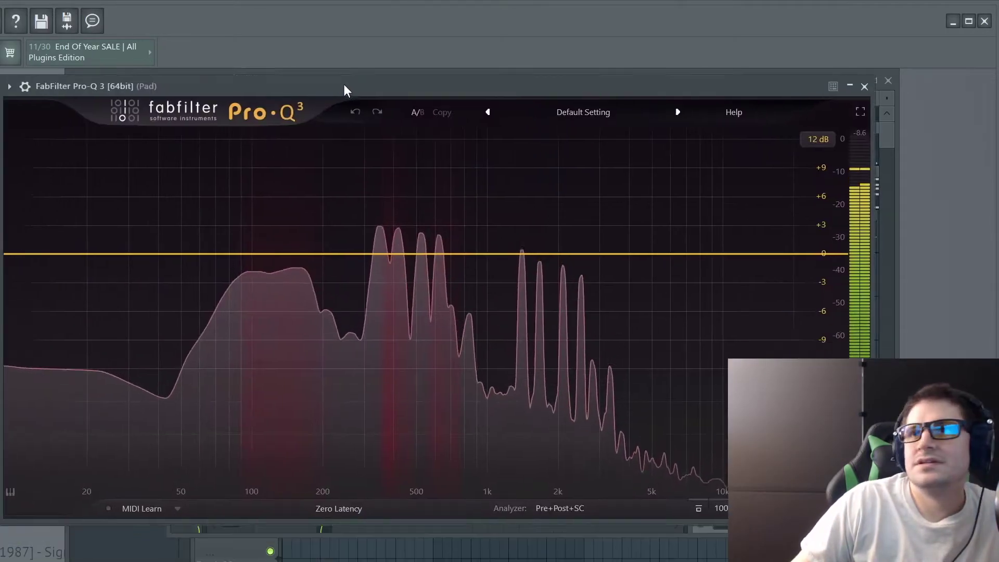
{"action": "left_click_drag", "start_coordinate": [344, 86], "coordinate": [386, 84]}
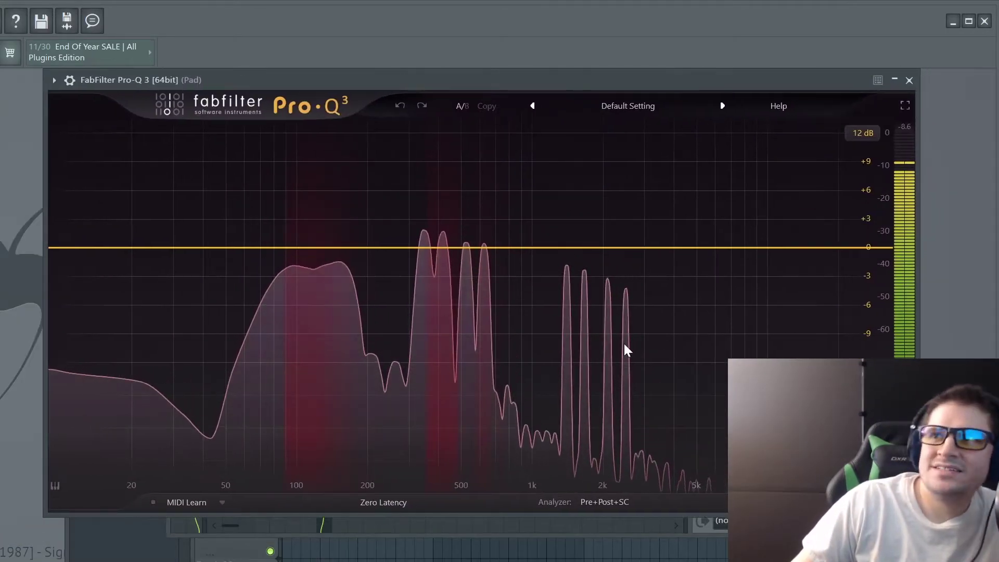
{"action": "mouse_move", "coordinate": [614, 283]}
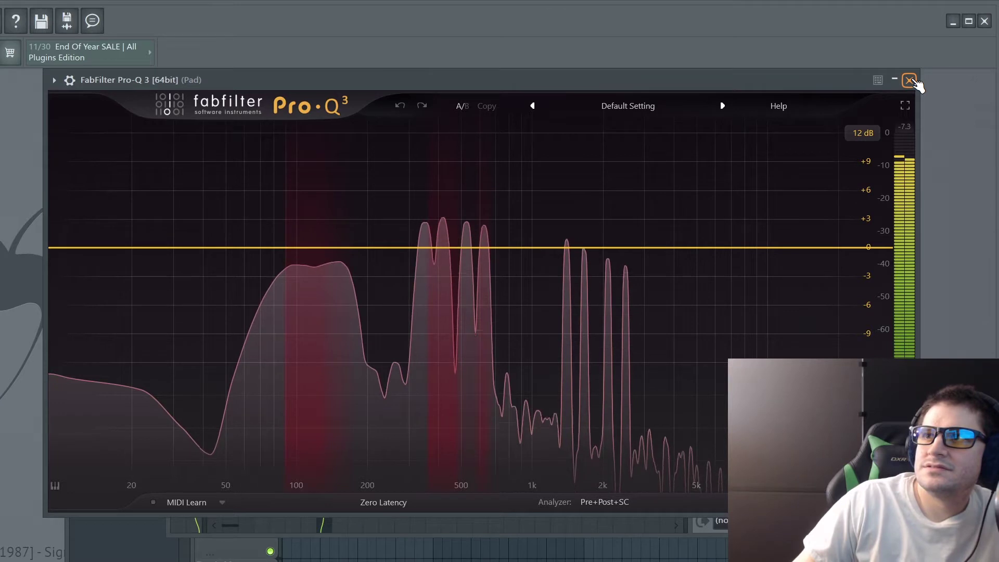
{"action": "left_click", "coordinate": [911, 80]}
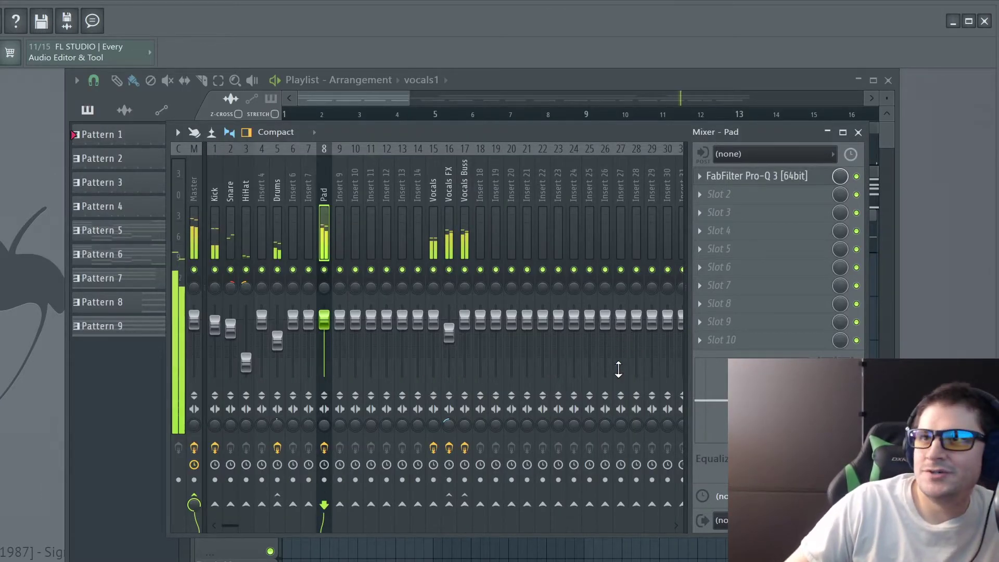
Route the Vocals track to the Pad track as a sidechain-only send, then reselect Pad
{"action": "left_click", "coordinate": [433, 209]}
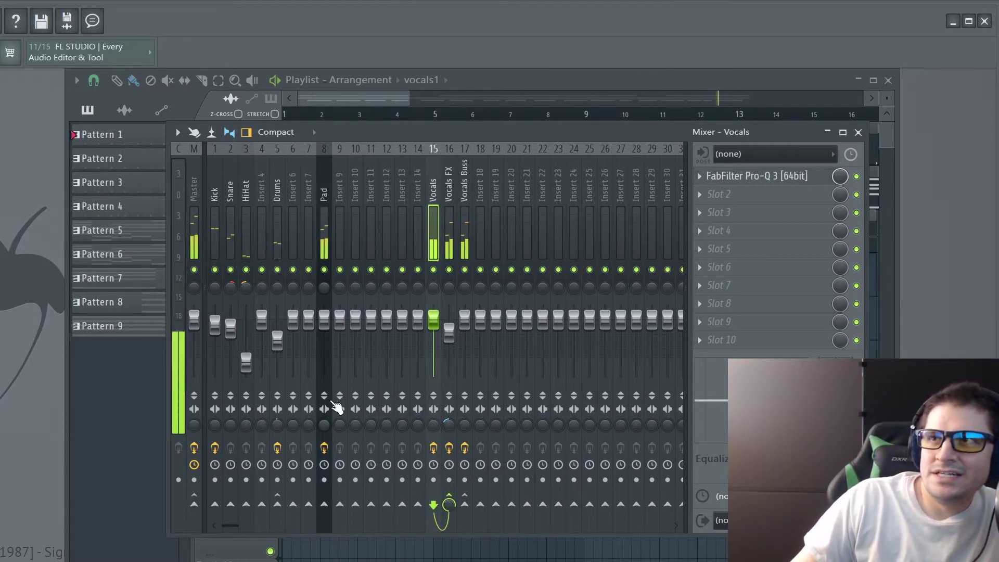
{"action": "left_click", "coordinate": [324, 504], "text": "shift"}
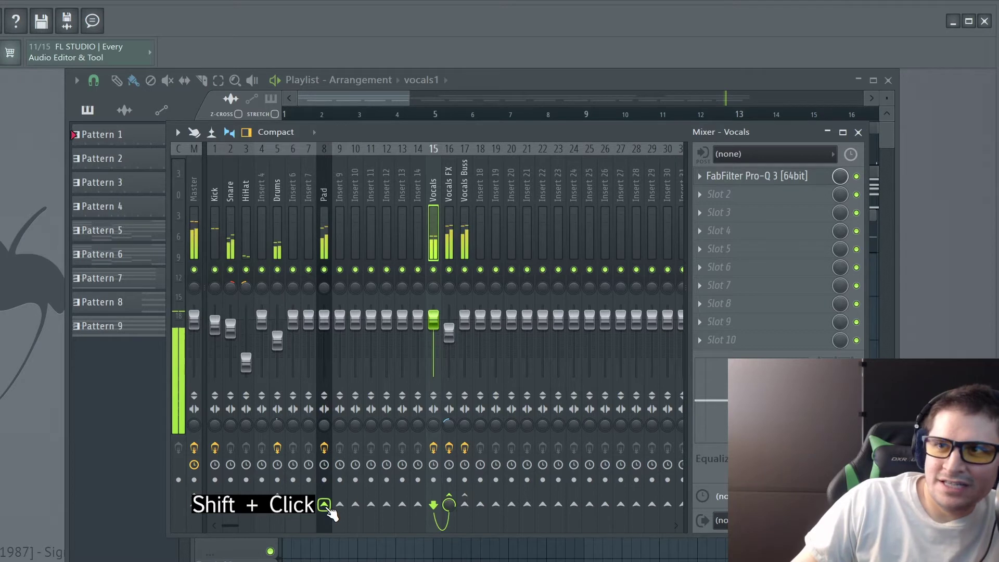
{"action": "left_click", "coordinate": [324, 504], "text": "shift"}
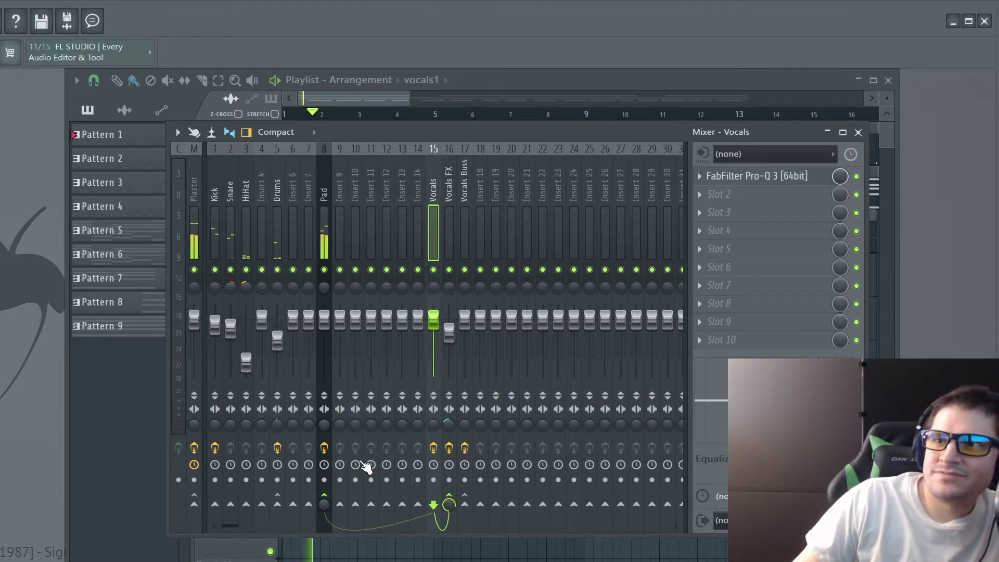
{"action": "left_click", "coordinate": [324, 504]}
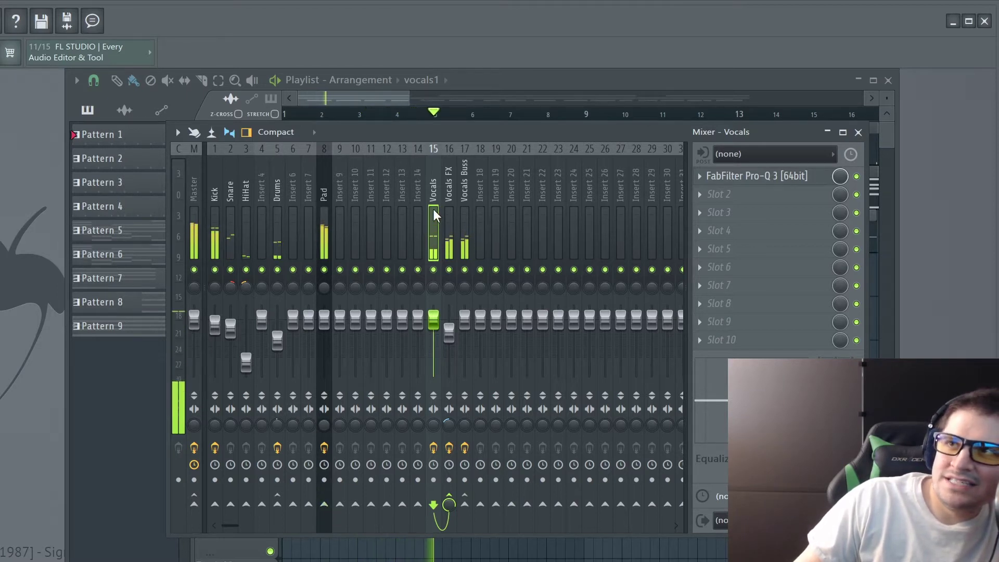
{"action": "left_click", "coordinate": [324, 505]}
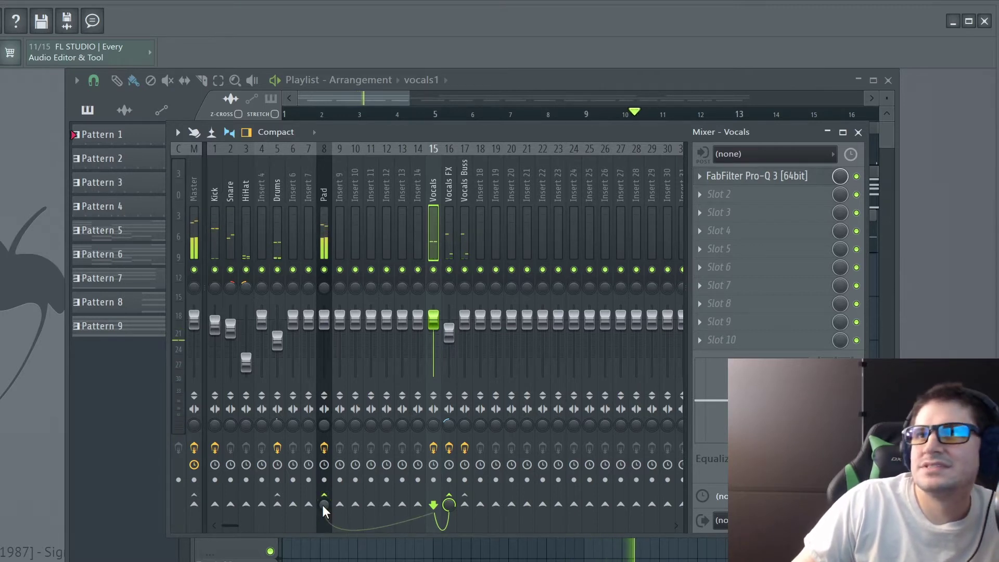
{"action": "left_click", "coordinate": [325, 195]}
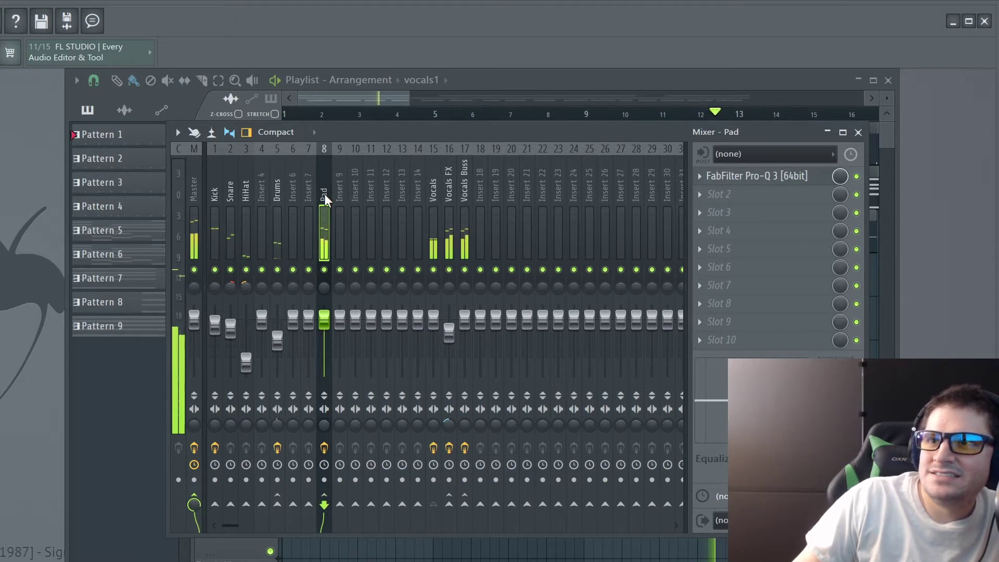
{"action": "left_click", "coordinate": [433, 190]}
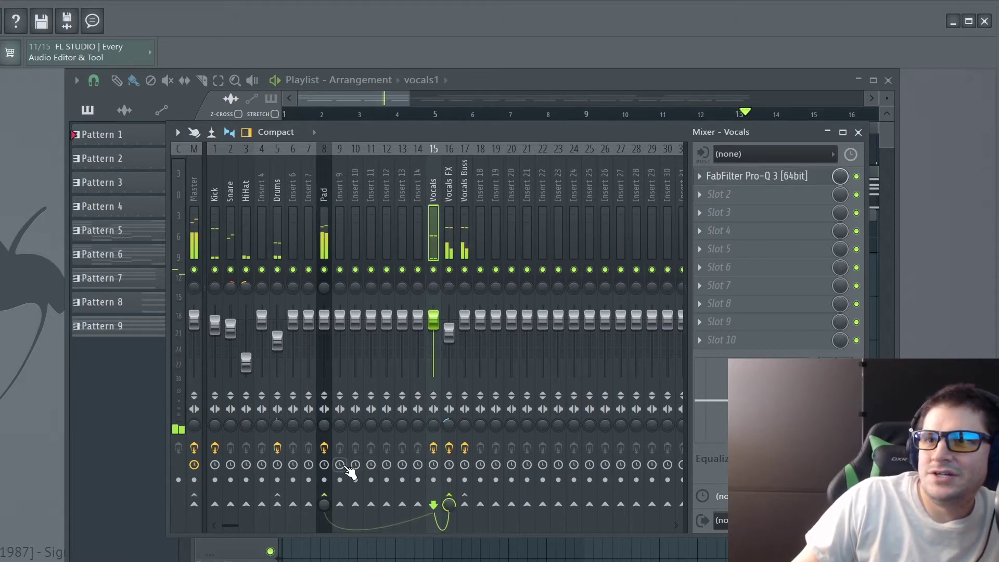
{"action": "left_click", "coordinate": [325, 503]}
{"action": "right_click", "coordinate": [325, 505]}
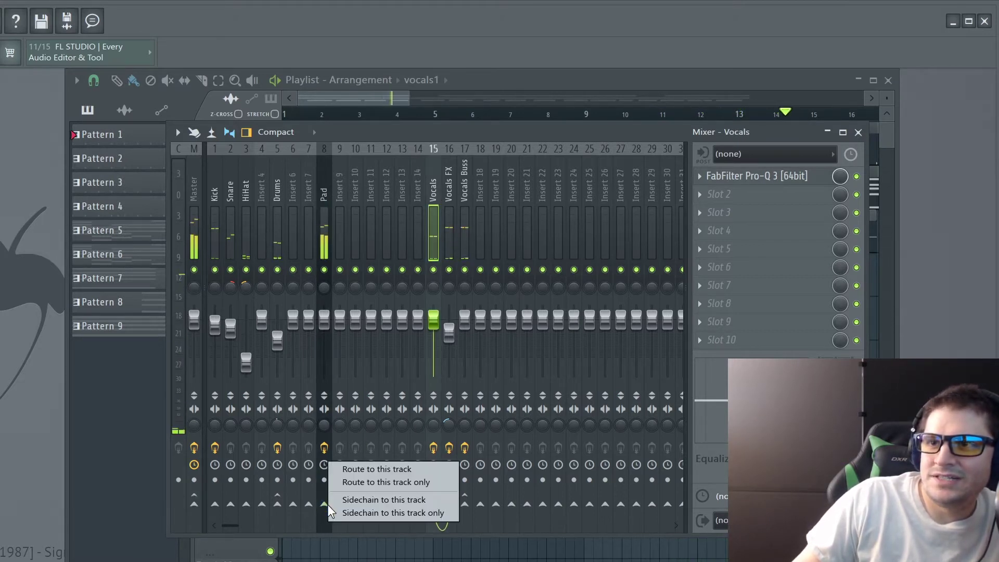
{"action": "left_click", "coordinate": [355, 501]}
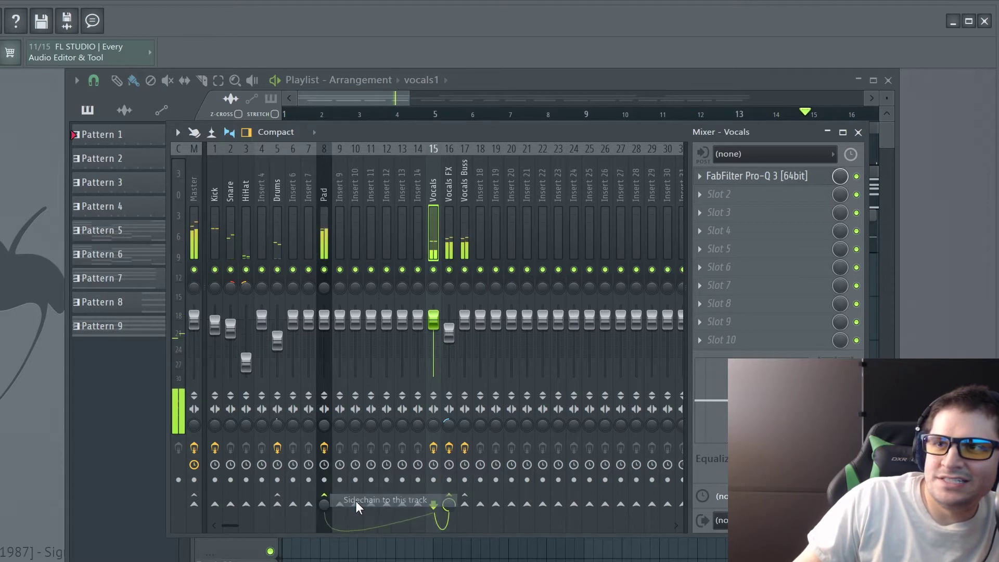
{"action": "left_click", "coordinate": [320, 208]}
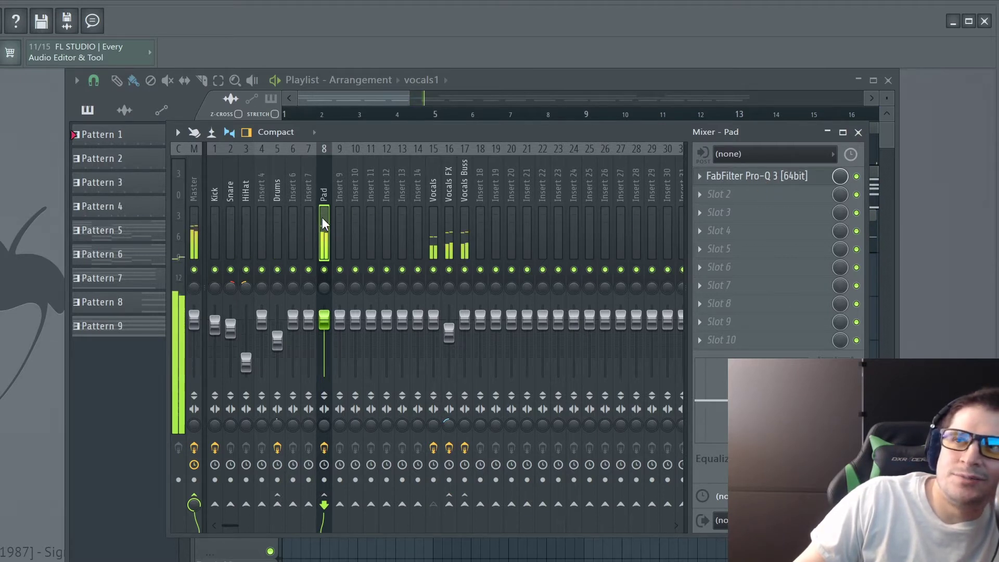
Set the Pad Pro-Q 3's 2. Stereo Side Chain input to Vocals in the wrapper's Processing settings
{"action": "left_click", "coordinate": [776, 176]}
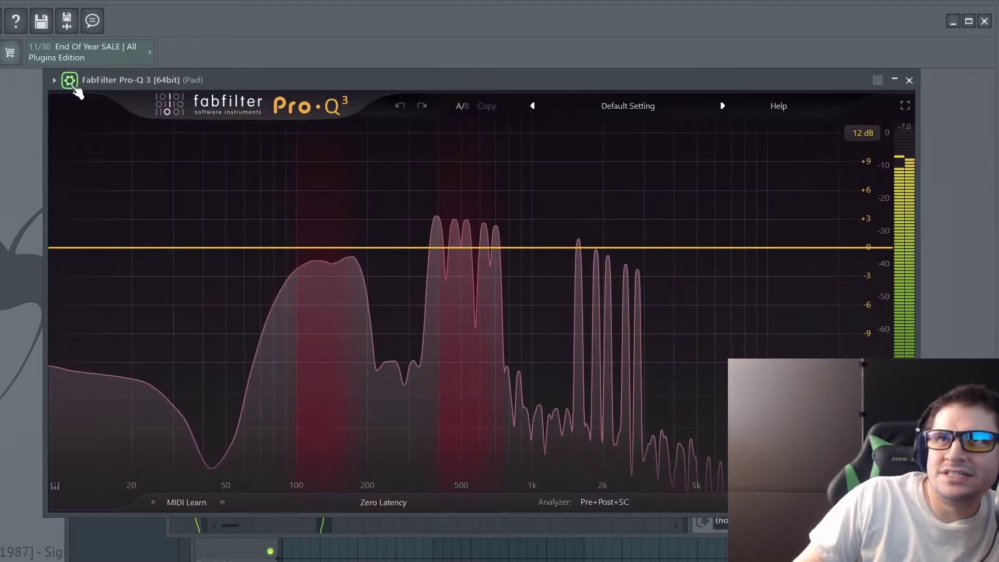
{"action": "left_click", "coordinate": [71, 82]}
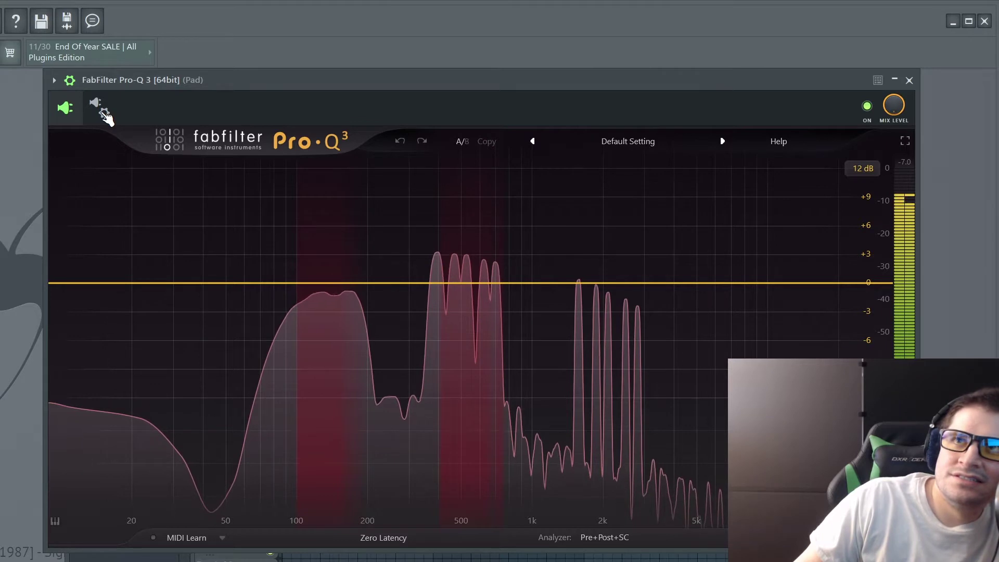
{"action": "left_click", "coordinate": [103, 111]}
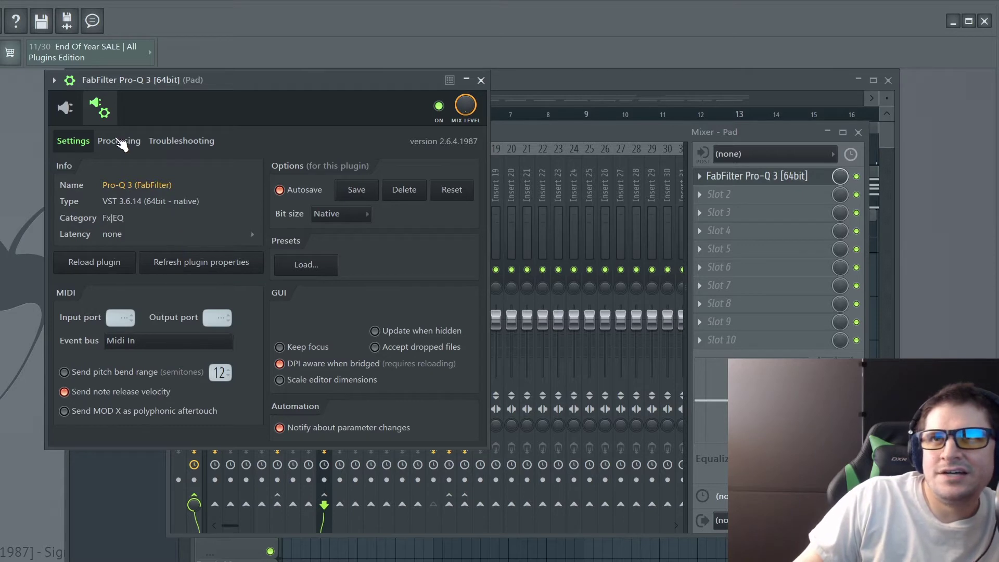
{"action": "left_click", "coordinate": [120, 141]}
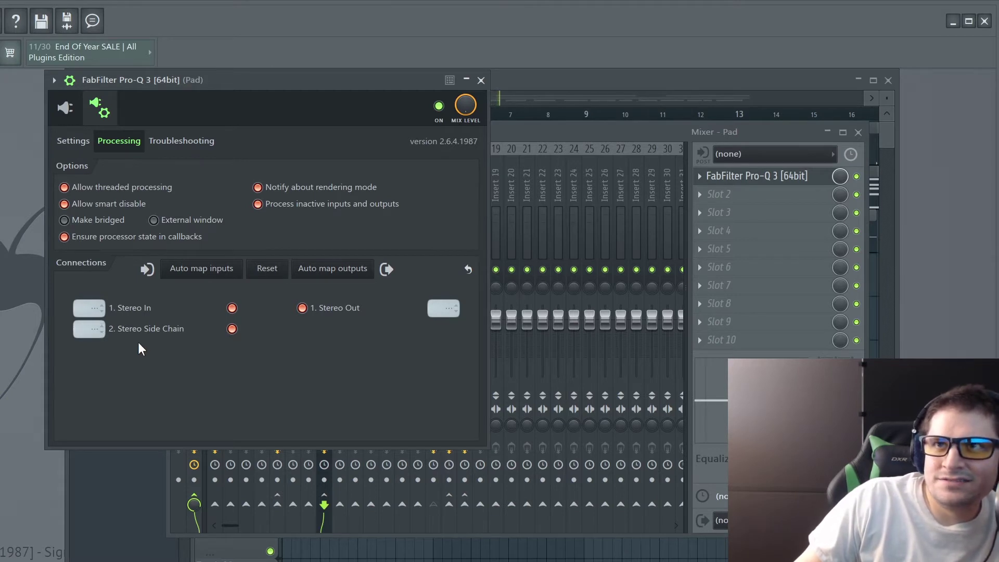
{"action": "left_click", "coordinate": [88, 329]}
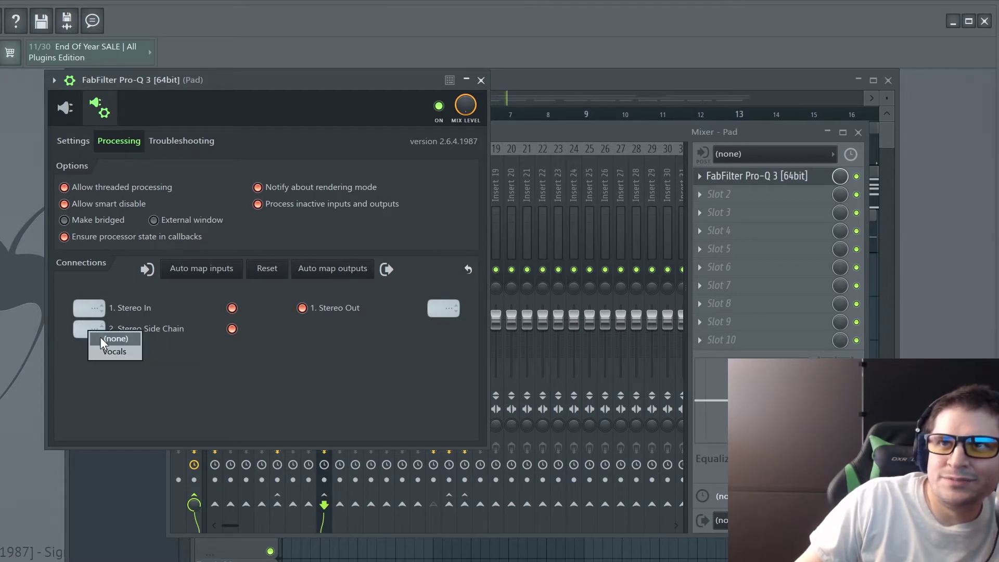
{"action": "left_click", "coordinate": [122, 353]}
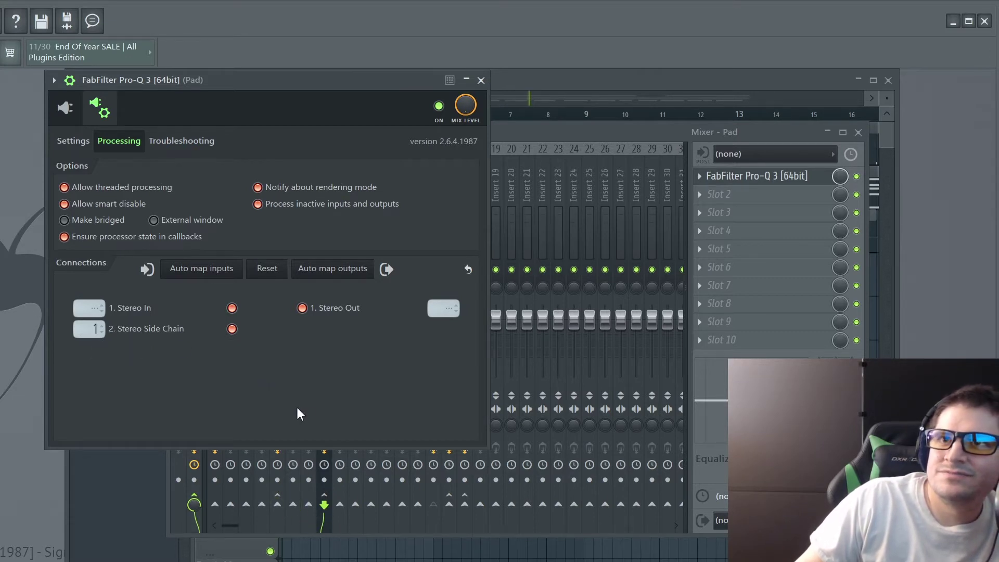
{"action": "left_click", "coordinate": [70, 112]}
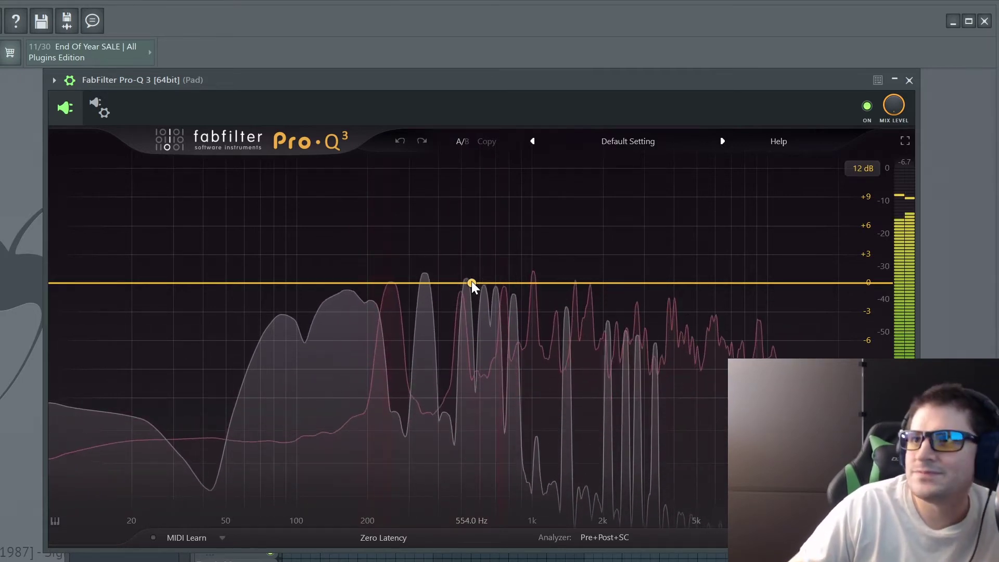
Add a dynamic bell cut near 565 Hz, threshold -29.6 dB, triggered by the external side-chain
{"action": "left_click_drag", "start_coordinate": [472, 283], "coordinate": [475, 327]}
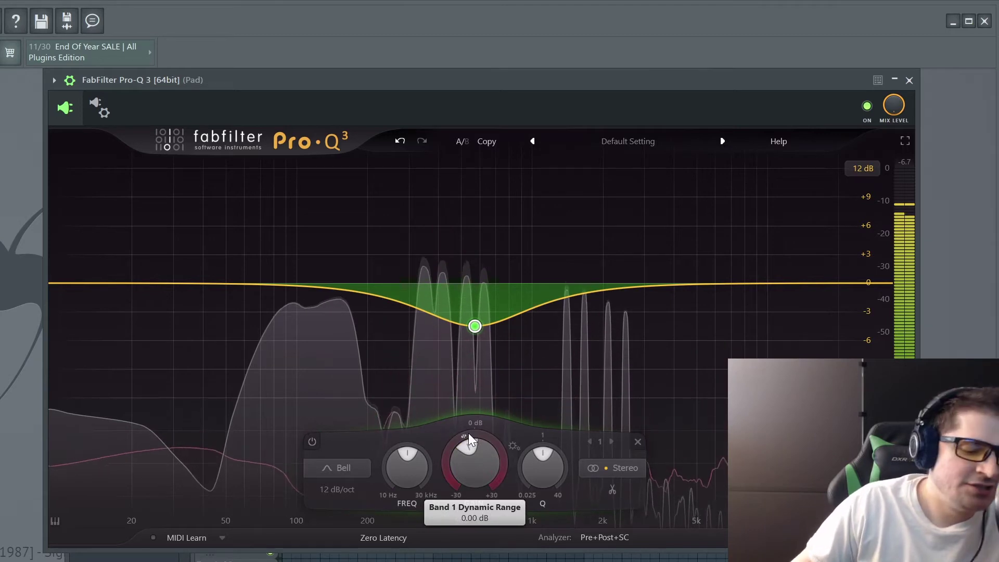
{"action": "mouse_move", "coordinate": [469, 433]}
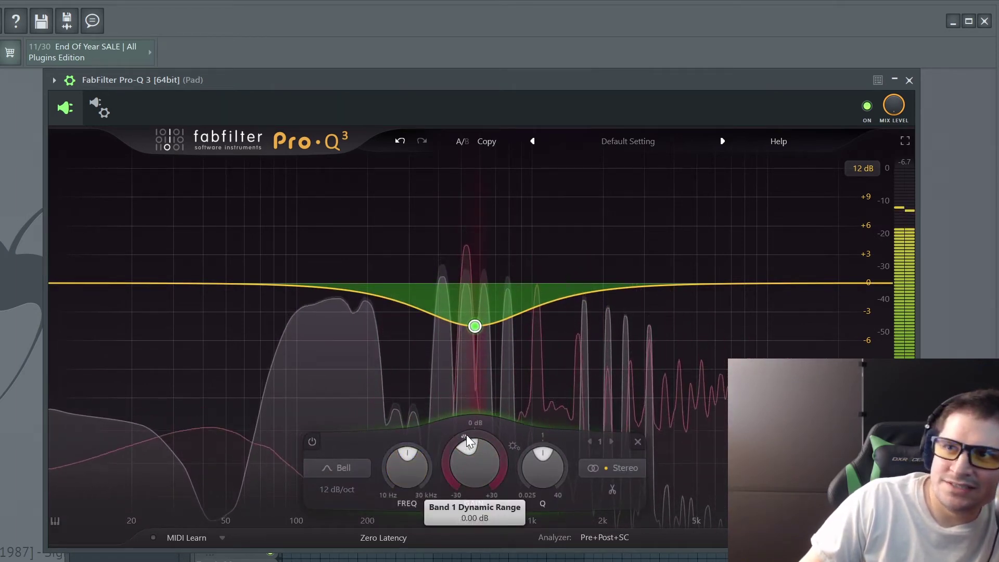
{"action": "left_click_drag", "start_coordinate": [467, 436], "coordinate": [459, 513]}
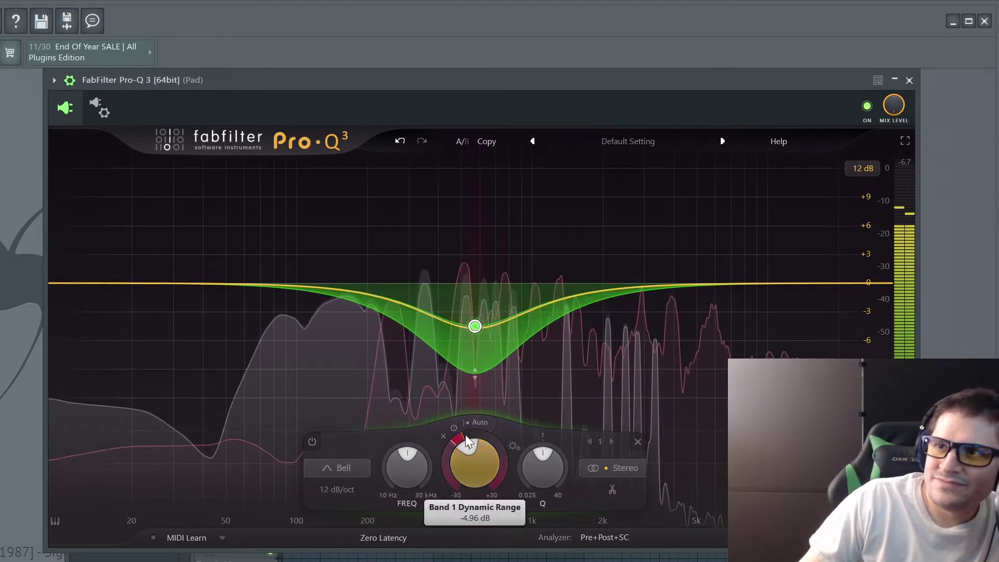
{"action": "mouse_move", "coordinate": [470, 438]}
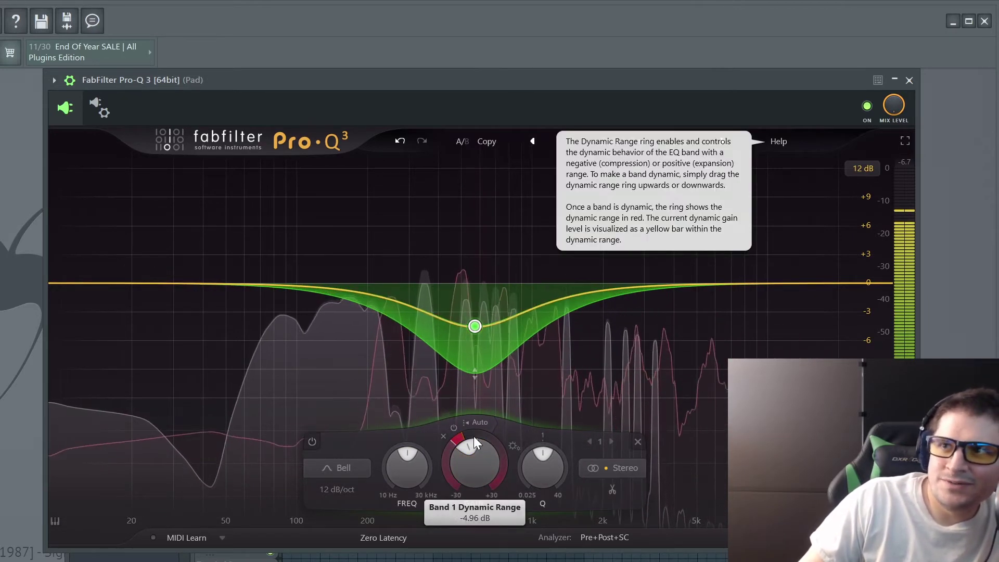
{"action": "left_click", "coordinate": [476, 423]}
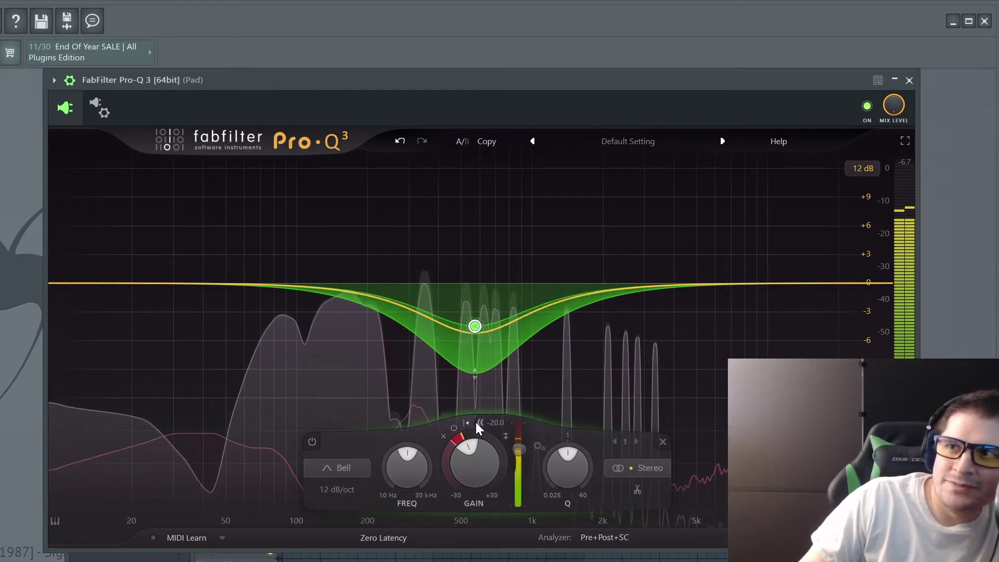
{"action": "left_click_drag", "start_coordinate": [520, 448], "coordinate": [516, 464]}
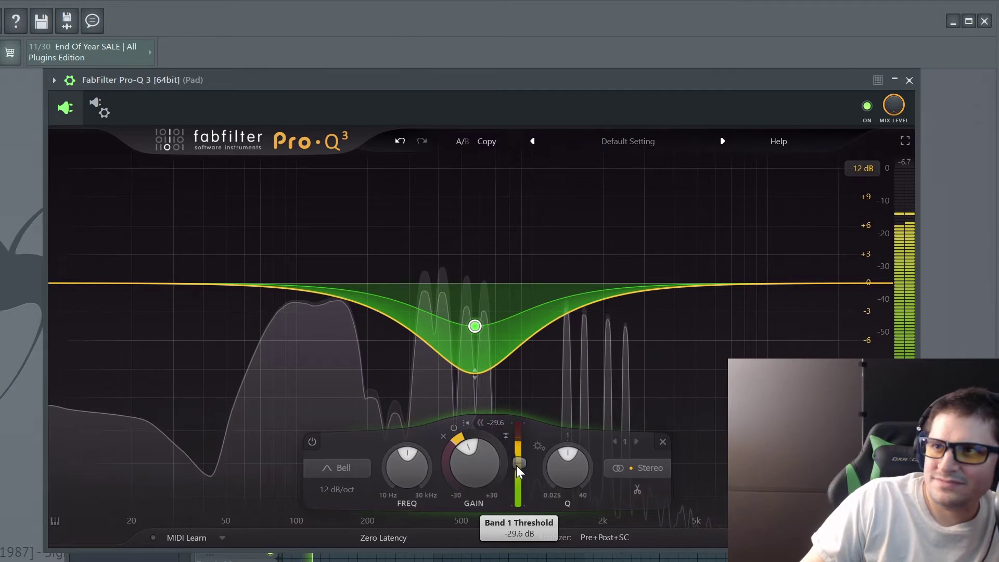
{"action": "left_click", "coordinate": [507, 436]}
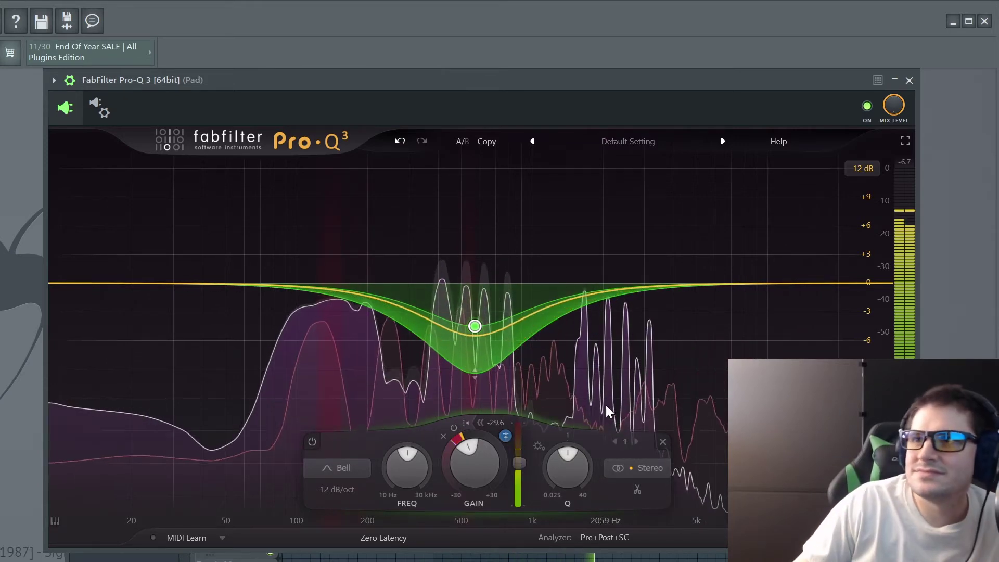
{"action": "mouse_move", "coordinate": [541, 357]}
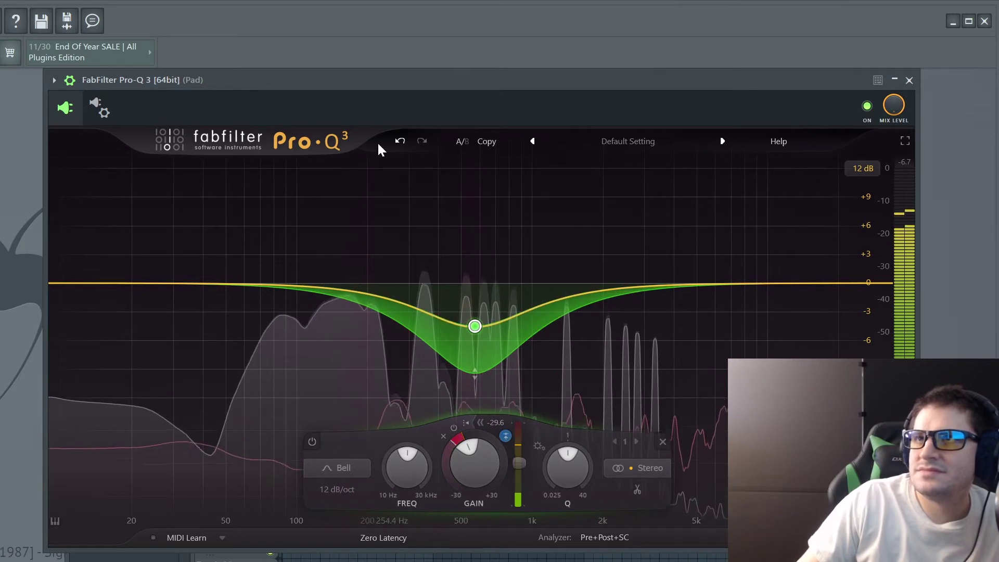
{"action": "left_click", "coordinate": [467, 141]}
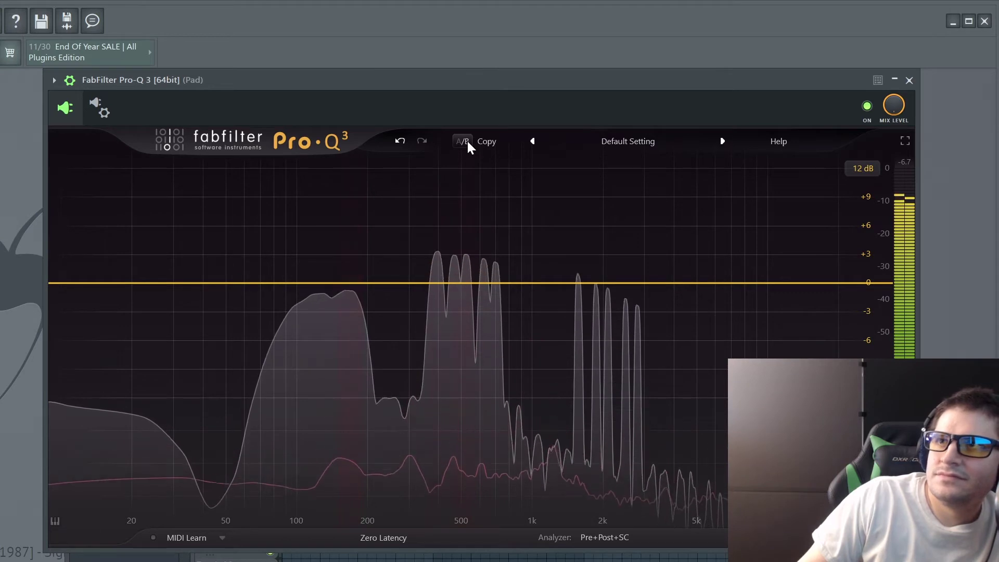
{"action": "left_click", "coordinate": [467, 140]}
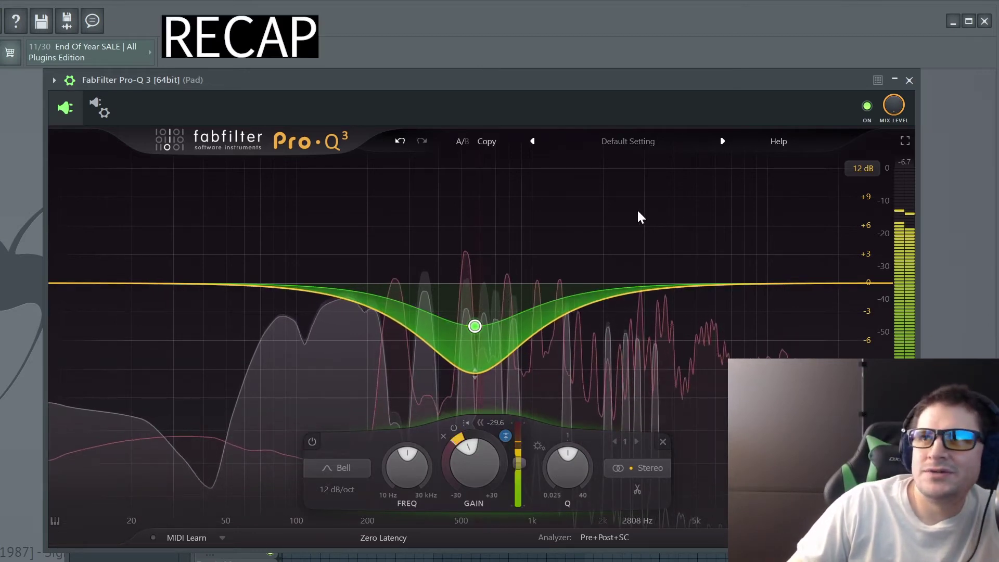
Toggle the Mixer off and show the Playlist with the Drums, Pad and Vocals tracks
{"action": "key", "text": "F9"}
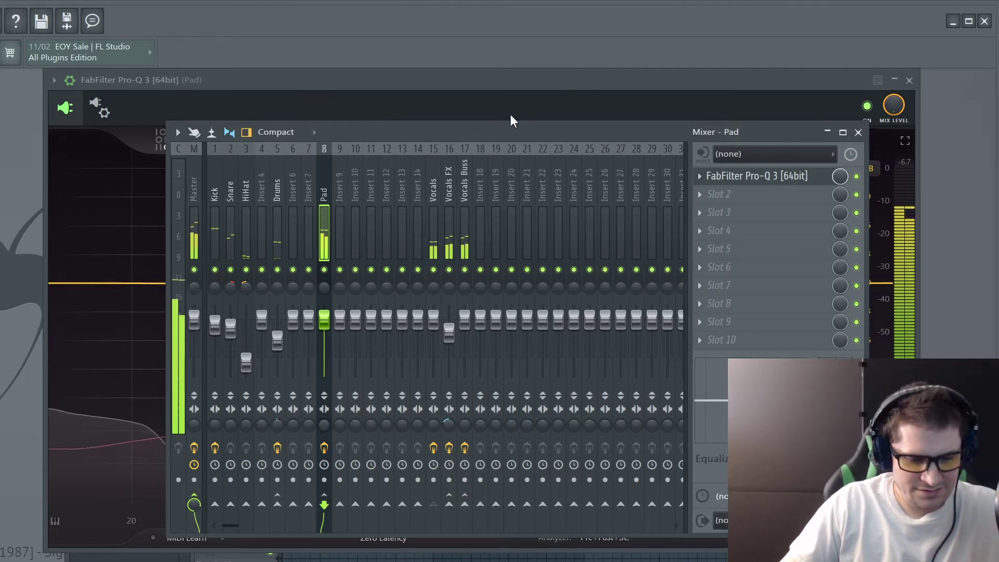
{"action": "key", "text": "F9"}
{"action": "key", "text": "F5"}
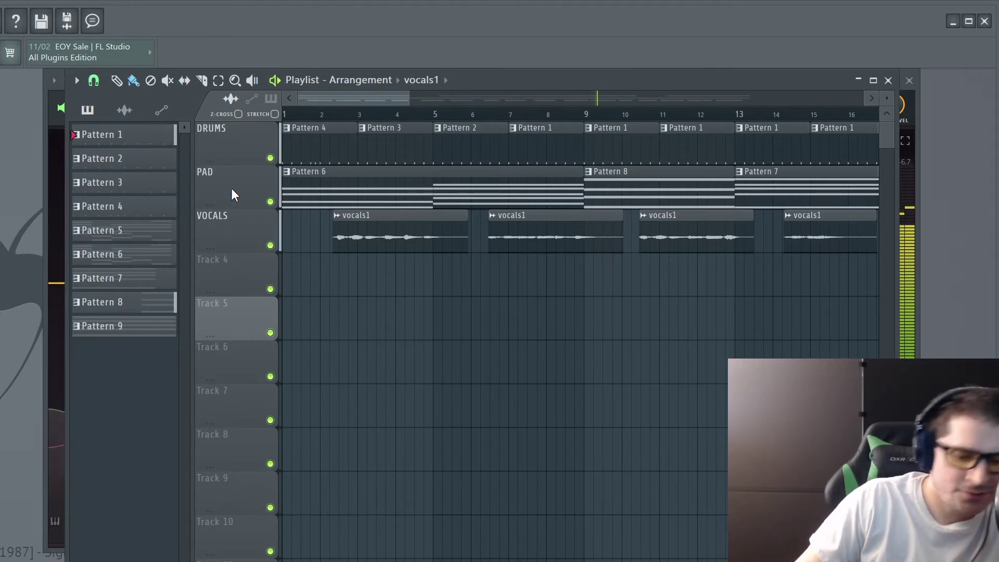
Reopen the Mixer and switch between Vocals and Pad, ending on Pad's Pro-Q 3 slot
{"action": "key", "text": "F9"}
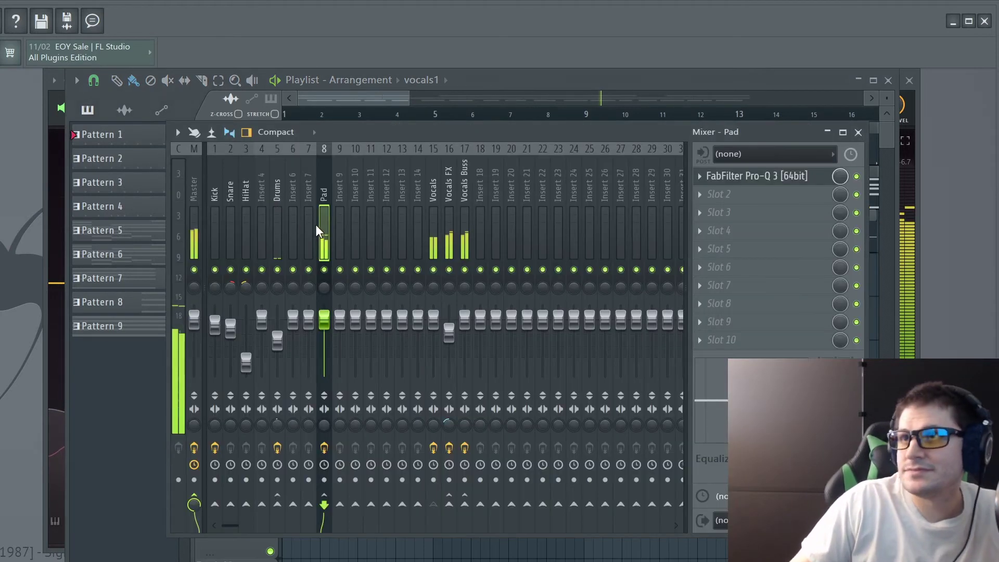
{"action": "left_click", "coordinate": [439, 201]}
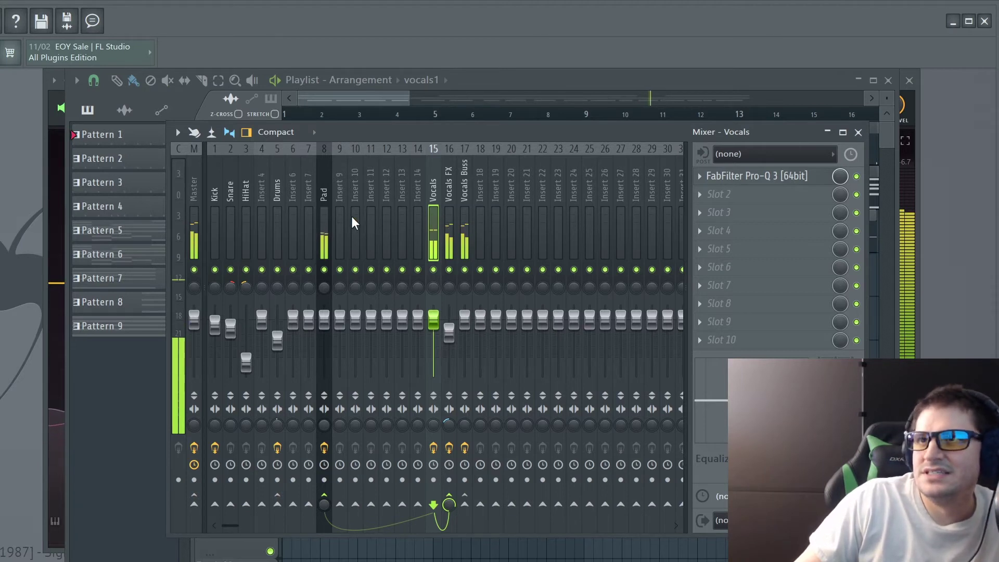
{"action": "left_click", "coordinate": [325, 203]}
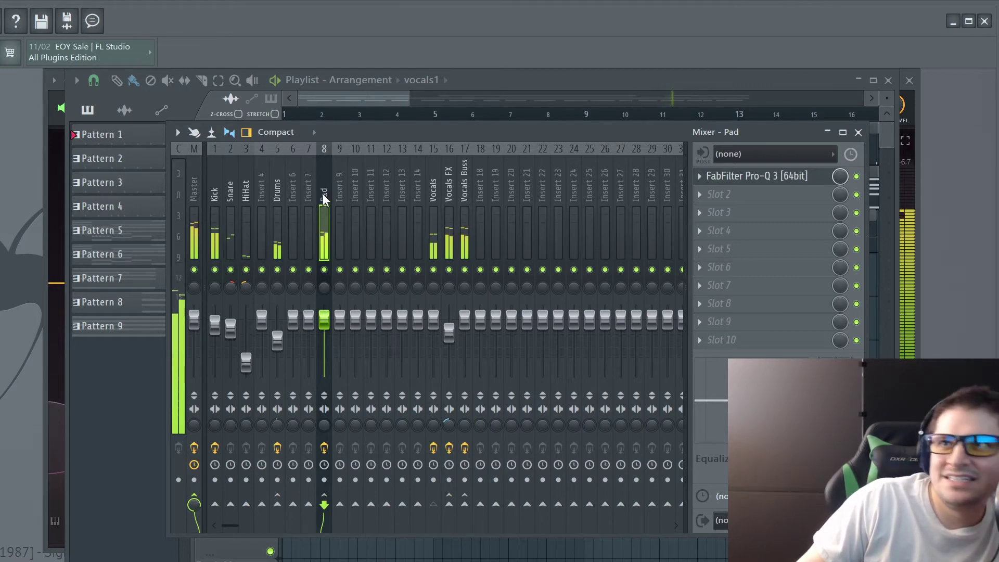
{"action": "left_click", "coordinate": [431, 193]}
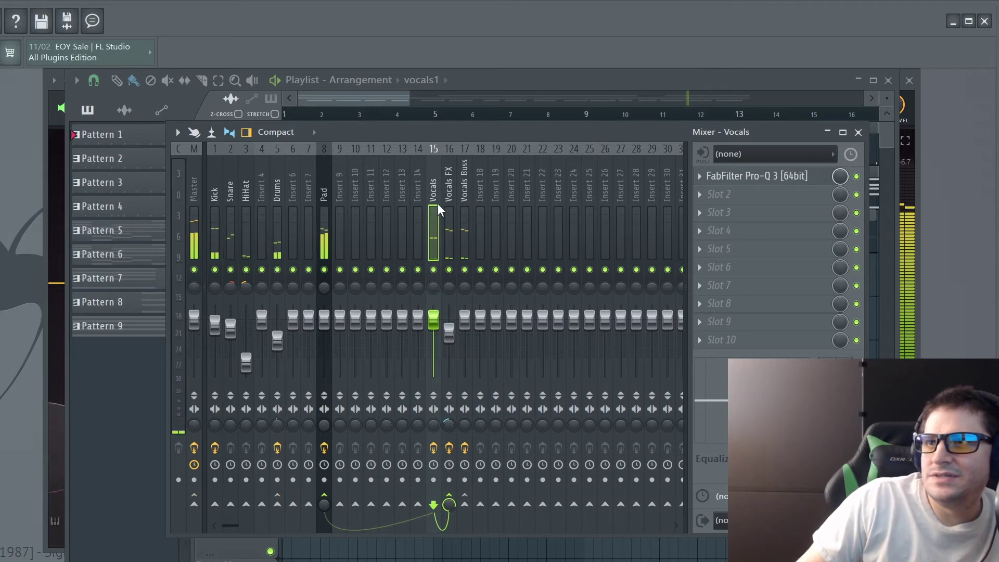
{"action": "left_click", "coordinate": [326, 504], "text": "shift"}
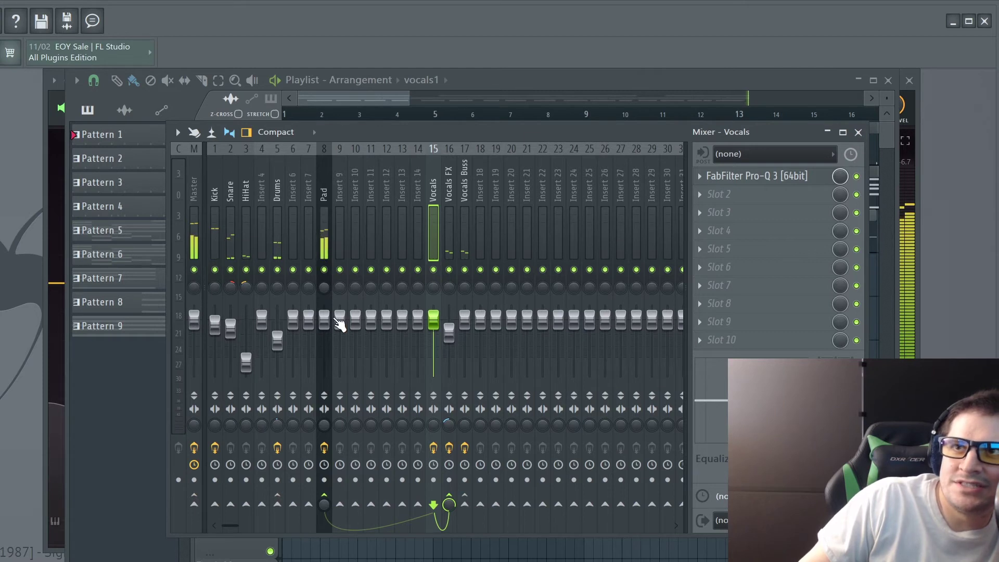
{"action": "left_click", "coordinate": [320, 204]}
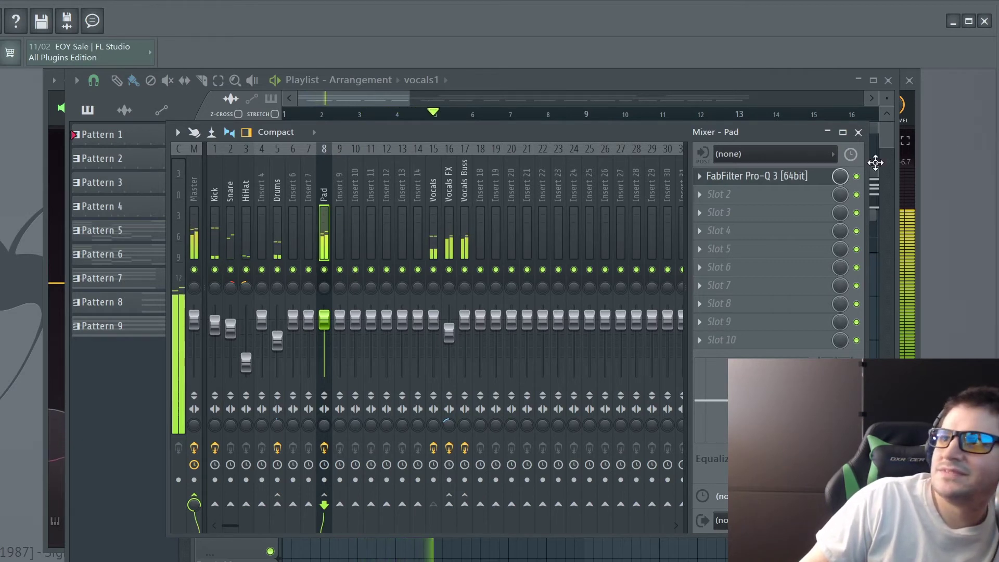
{"action": "left_click", "coordinate": [761, 177]}
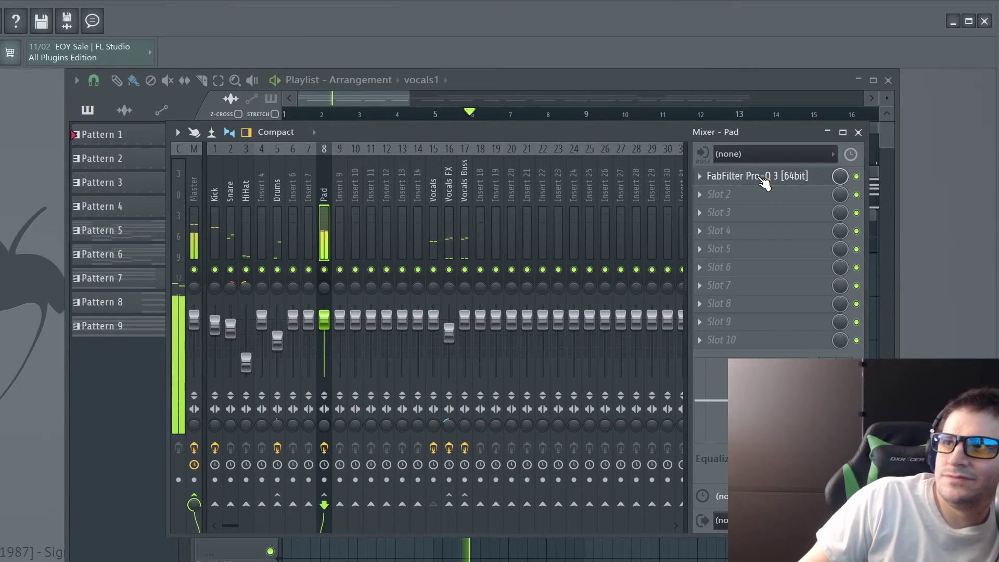
Assign Vocals to the Pad Pro-Q 3's 2. Stereo Side Chain input and return to the EQ
{"action": "left_click", "coordinate": [761, 178]}
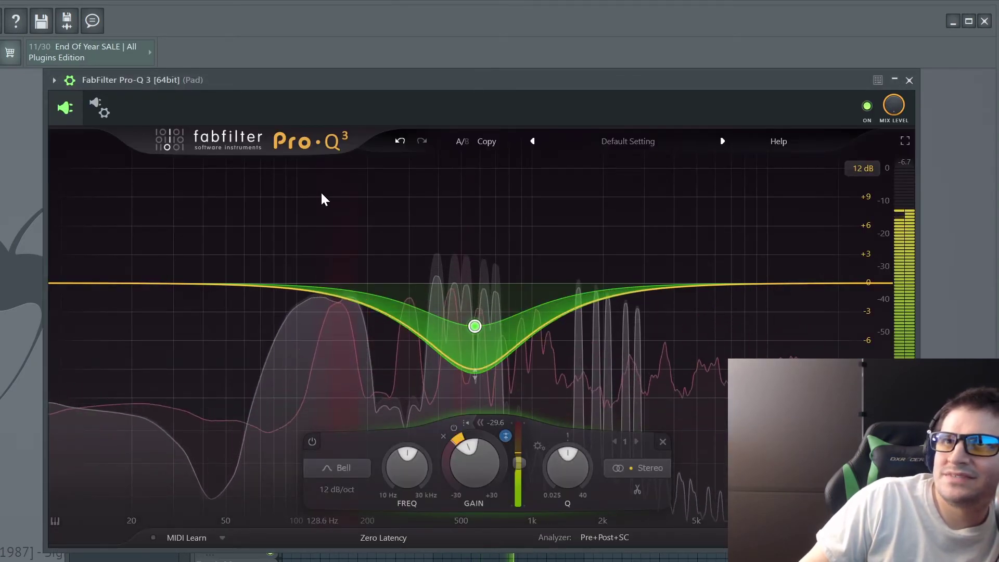
{"action": "left_click", "coordinate": [104, 113]}
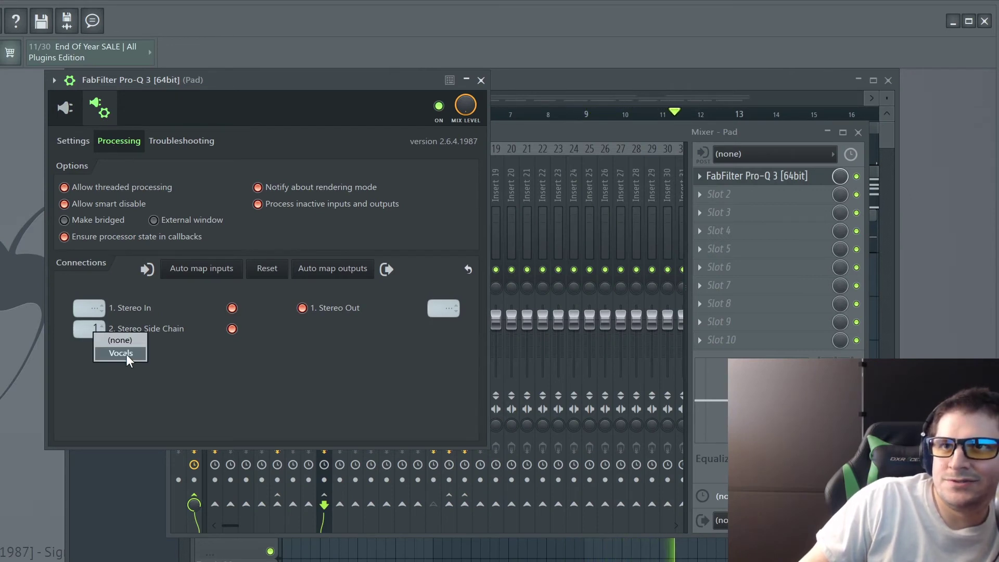
{"action": "left_click", "coordinate": [127, 355]}
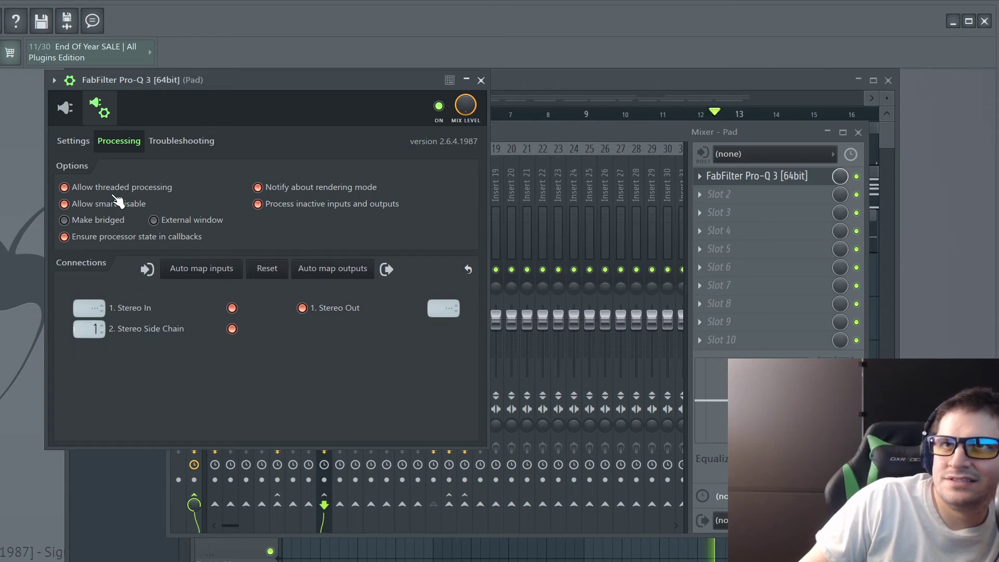
{"action": "left_click", "coordinate": [71, 115]}
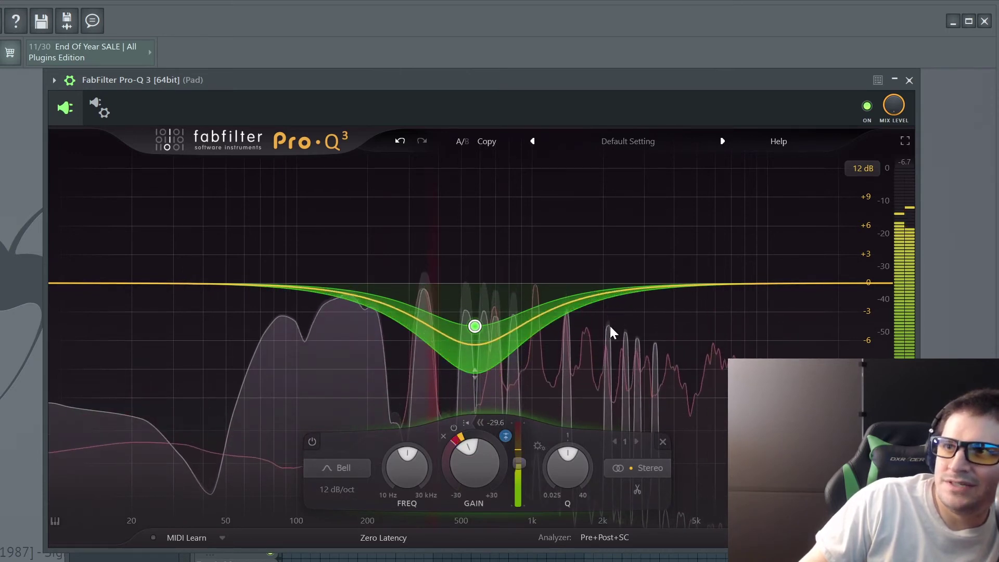
Add a Vocals-keyed dynamic bell cut near 2 kHz and another bell cut near 123 Hz
{"action": "left_click", "coordinate": [629, 324]}
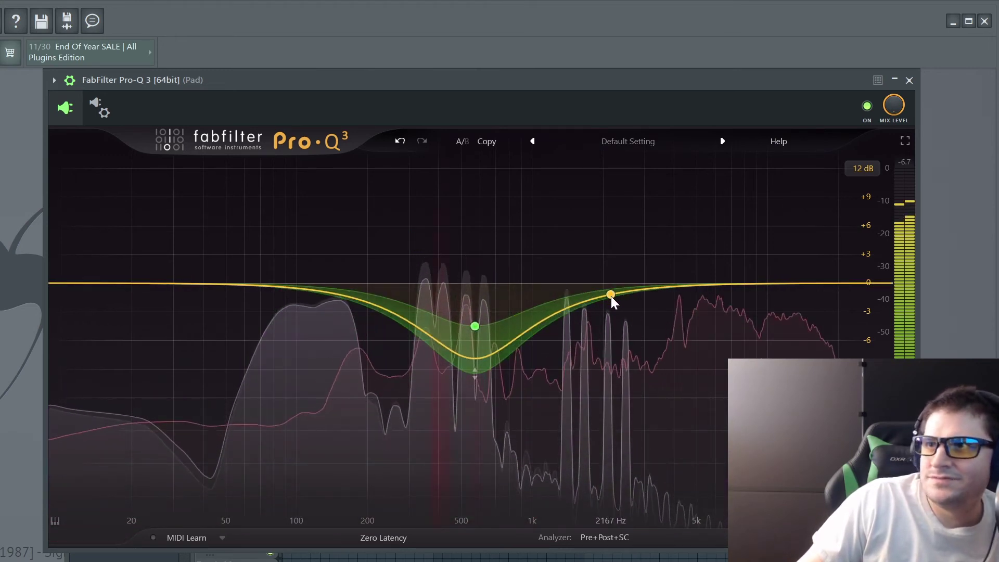
{"action": "left_click_drag", "start_coordinate": [612, 295], "coordinate": [621, 333]}
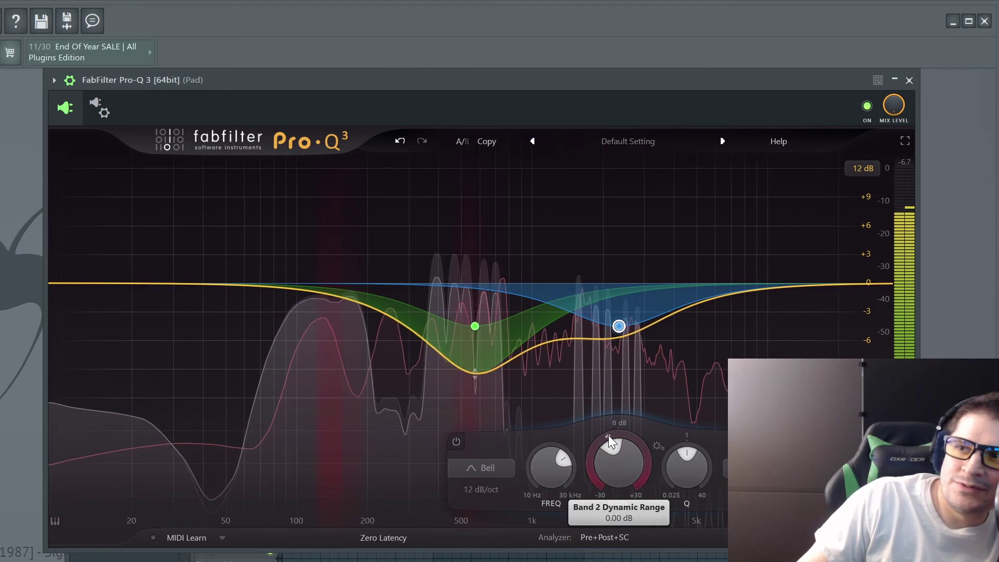
{"action": "left_click_drag", "start_coordinate": [608, 436], "coordinate": [604, 522]}
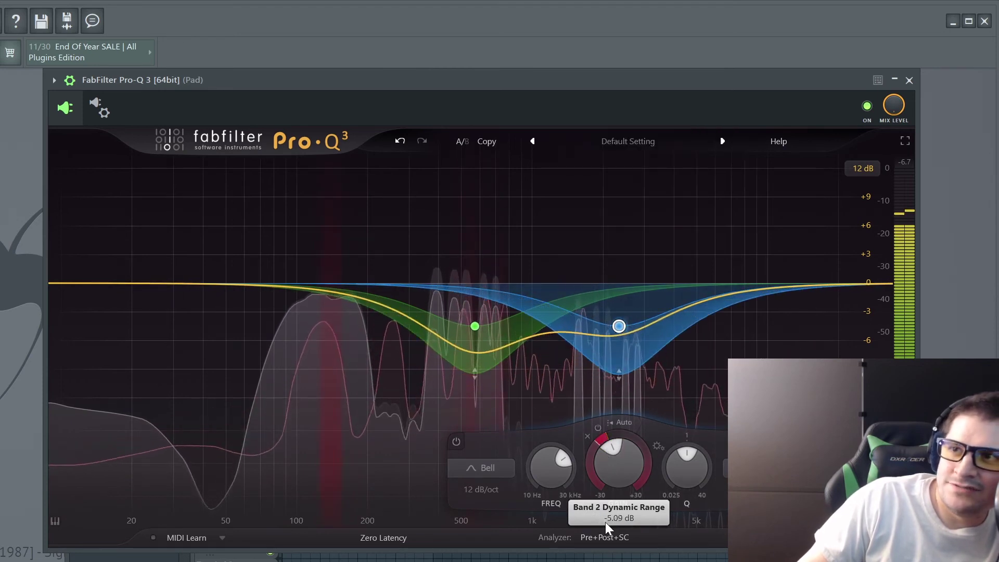
{"action": "left_click", "coordinate": [626, 421]}
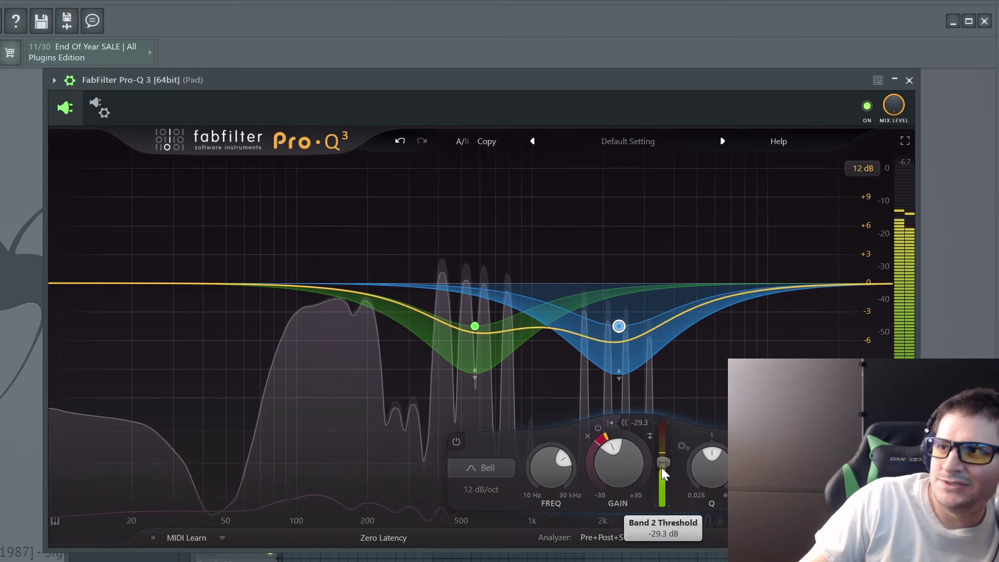
{"action": "left_click", "coordinate": [651, 436]}
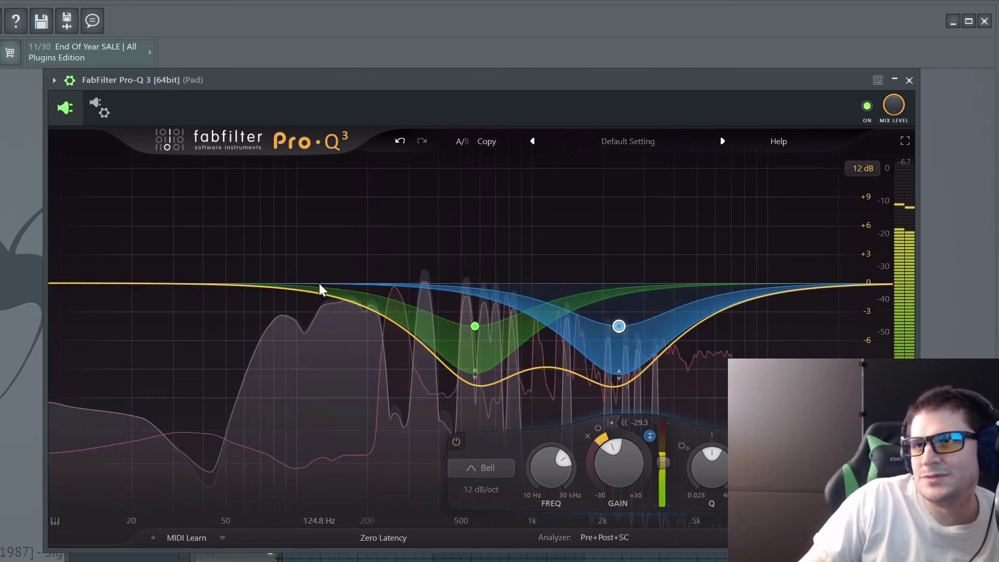
{"action": "left_click_drag", "start_coordinate": [322, 290], "coordinate": [321, 332]}
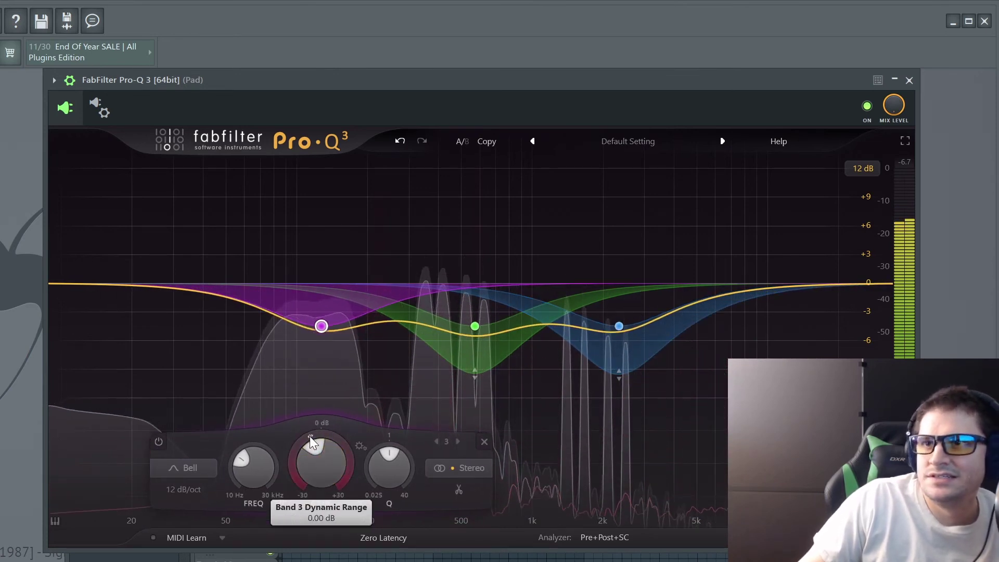
Make Band 3's 123 Hz cut dynamic, with a manual -29.6 dB threshold keyed from the external side chain
{"action": "left_click_drag", "start_coordinate": [309, 435], "coordinate": [312, 510]}
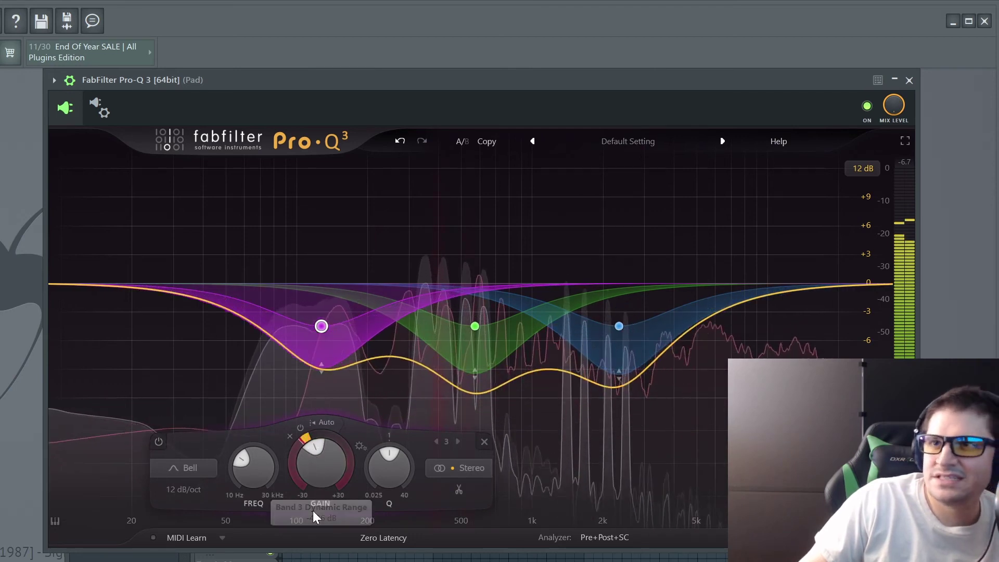
{"action": "left_click", "coordinate": [323, 421]}
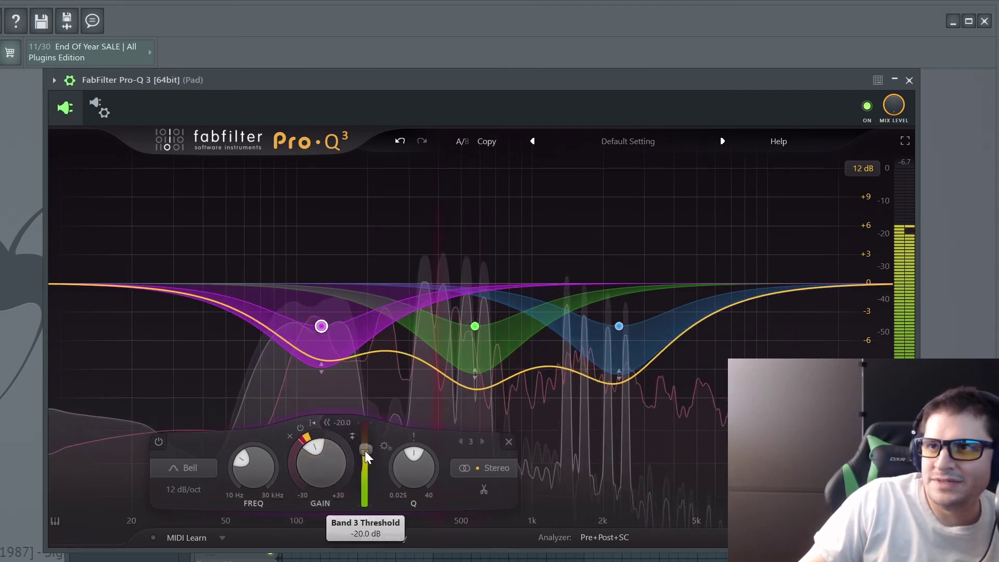
{"action": "mouse_move", "coordinate": [364, 447]}
{"action": "left_click_drag", "start_coordinate": [364, 448], "coordinate": [362, 463]}
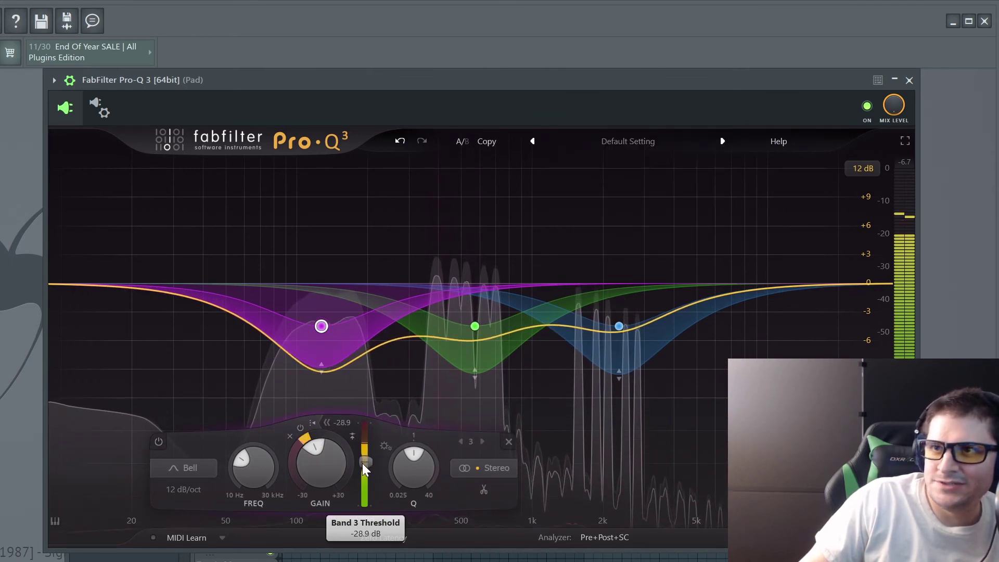
{"action": "left_click", "coordinate": [352, 435]}
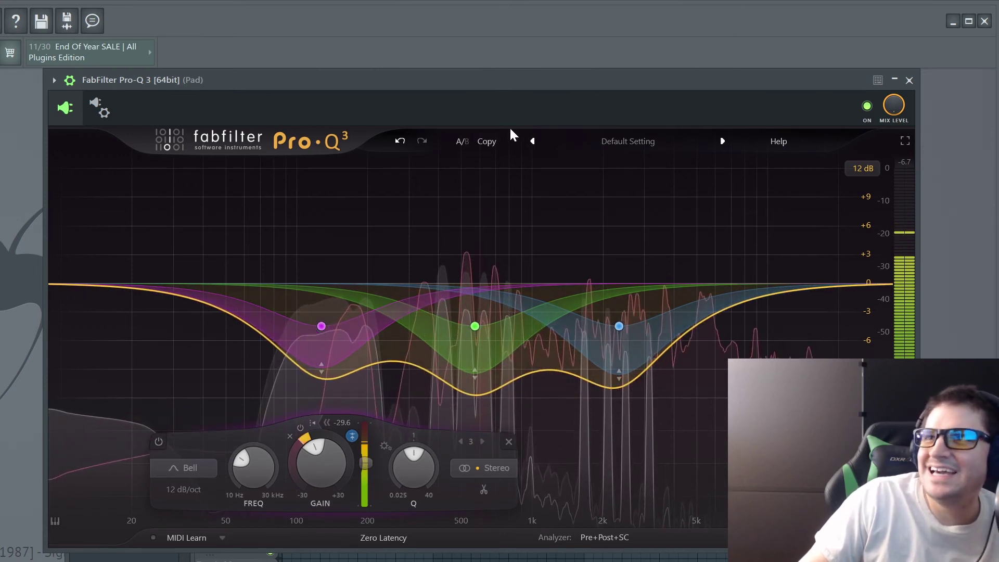
{"action": "left_click", "coordinate": [464, 142]}
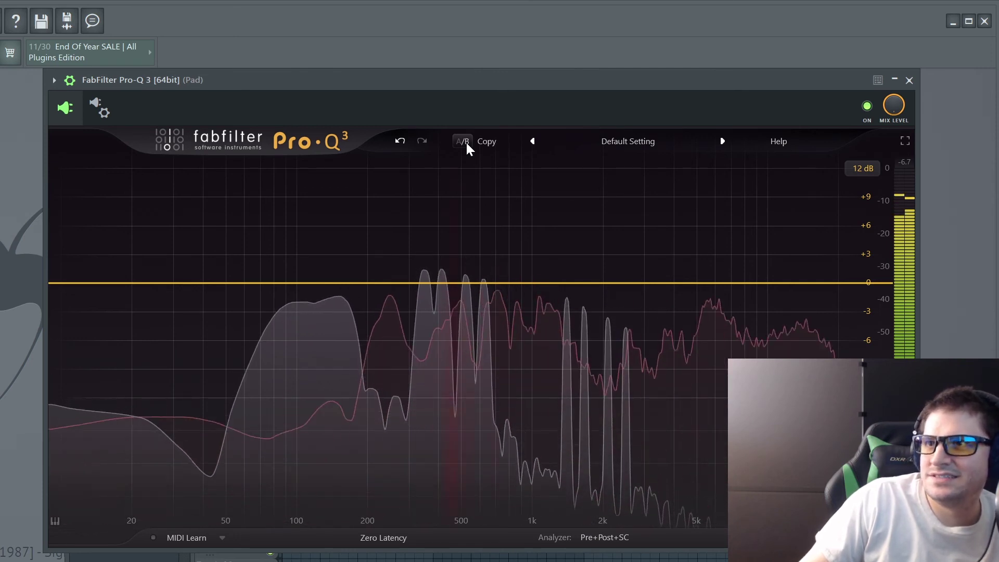
{"action": "left_click", "coordinate": [466, 142]}
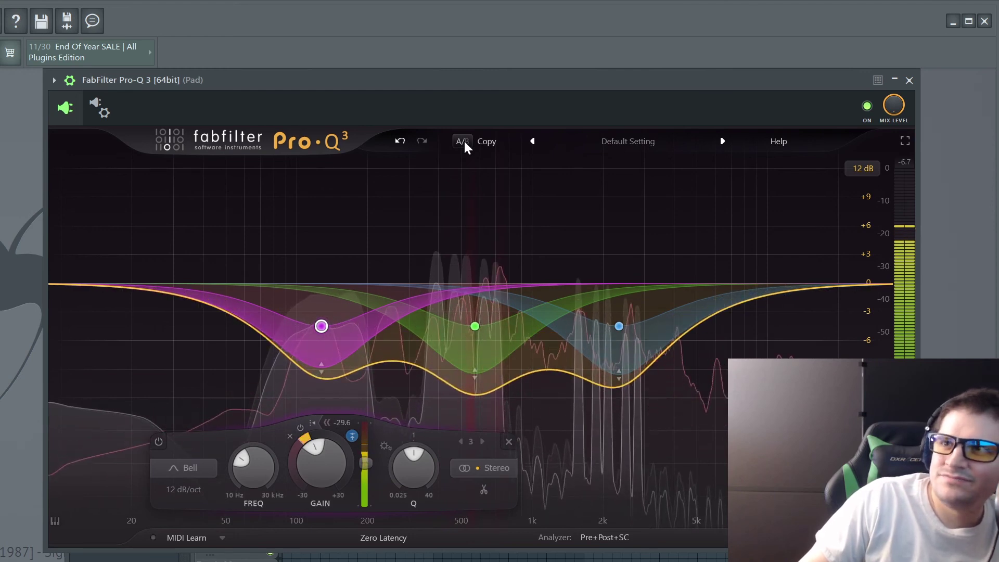
{"action": "left_click", "coordinate": [464, 140]}
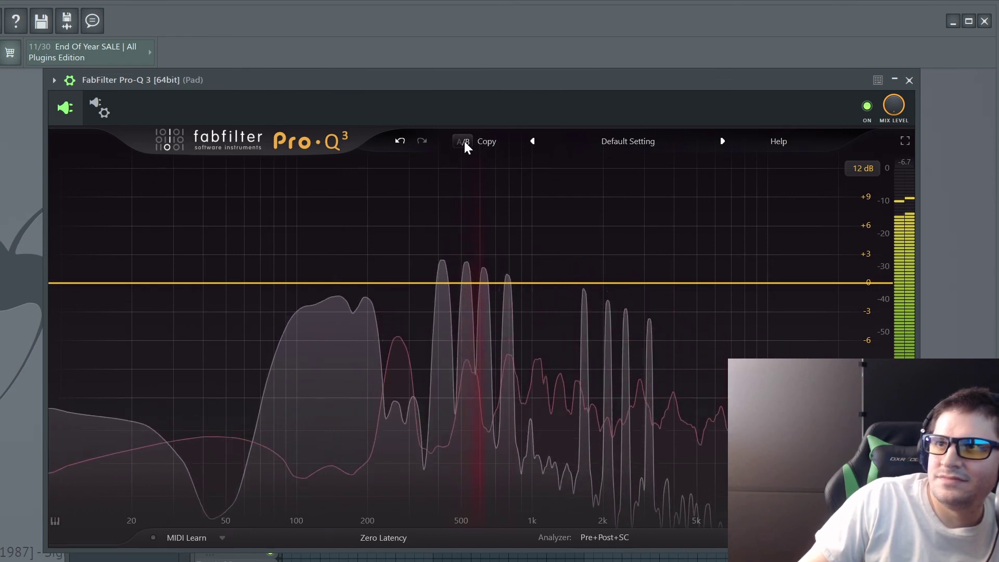
{"action": "left_click", "coordinate": [464, 141]}
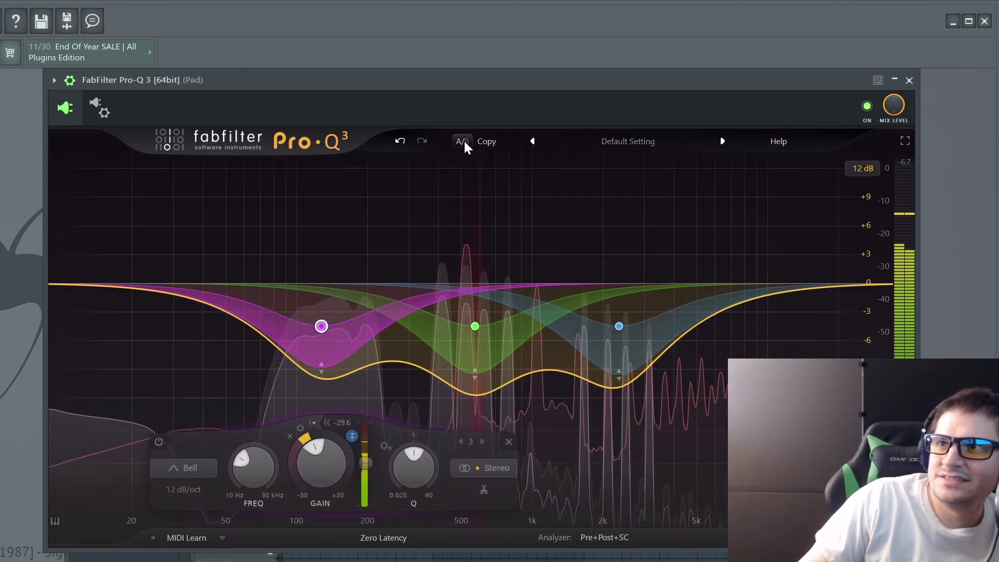